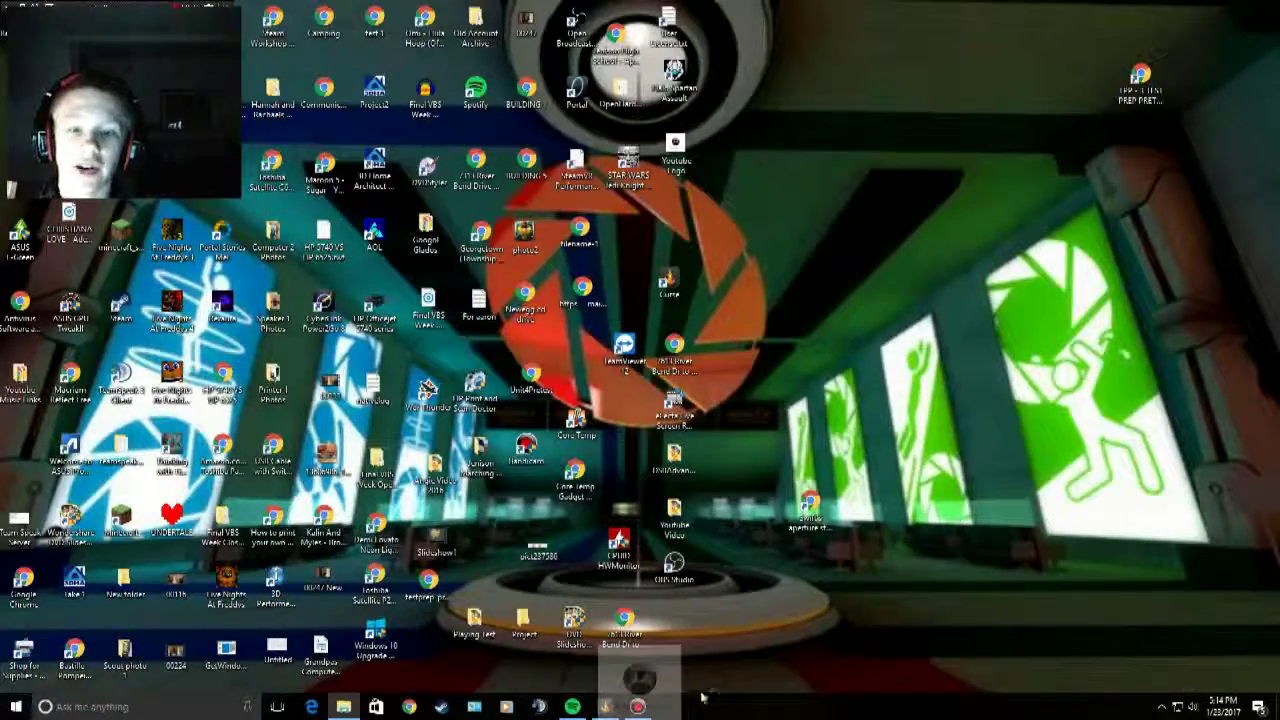
- Launch Bandicam, recentre its window, and turn on its webcam overlay option
double_click(512, 462)
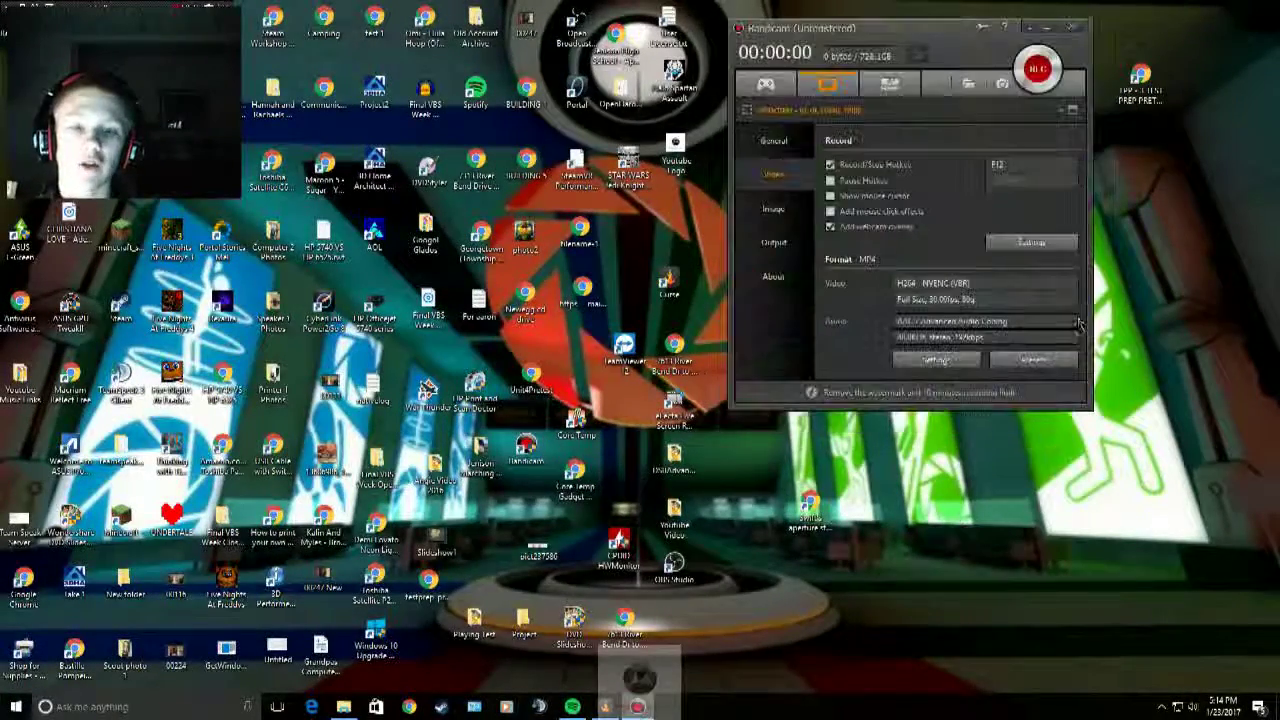
drag(938, 32, 775, 62)
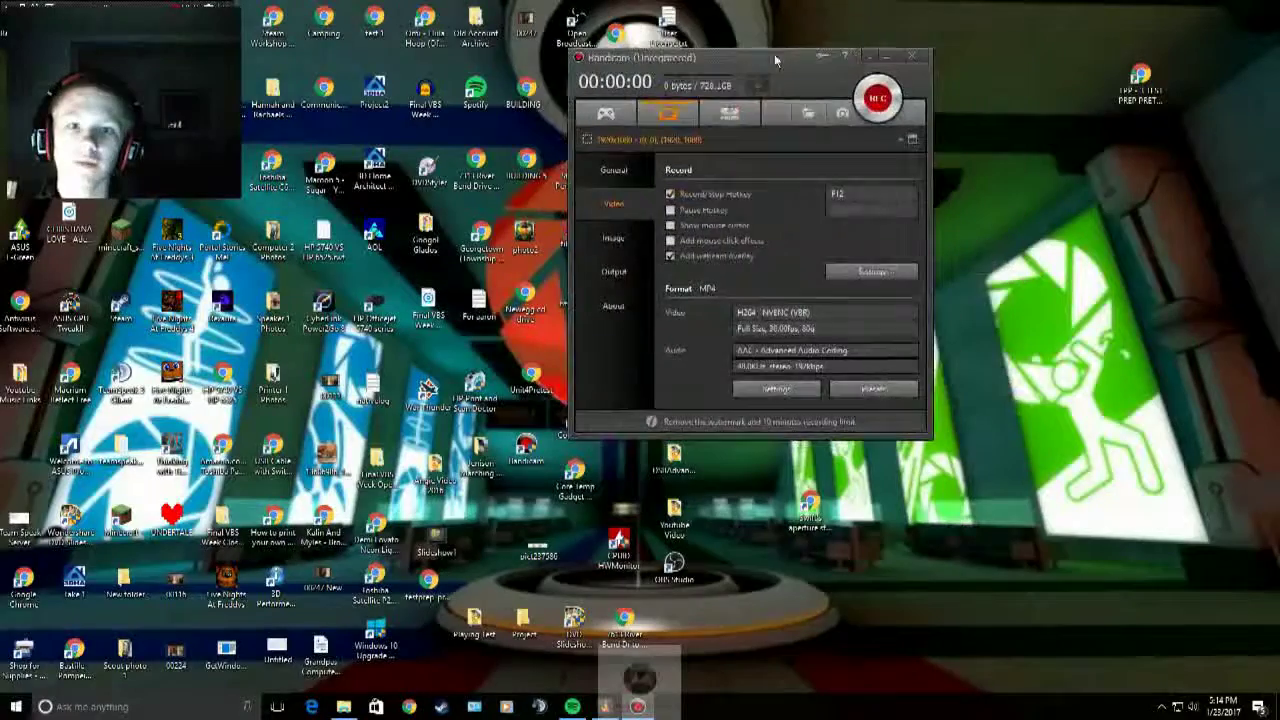
click(676, 258)
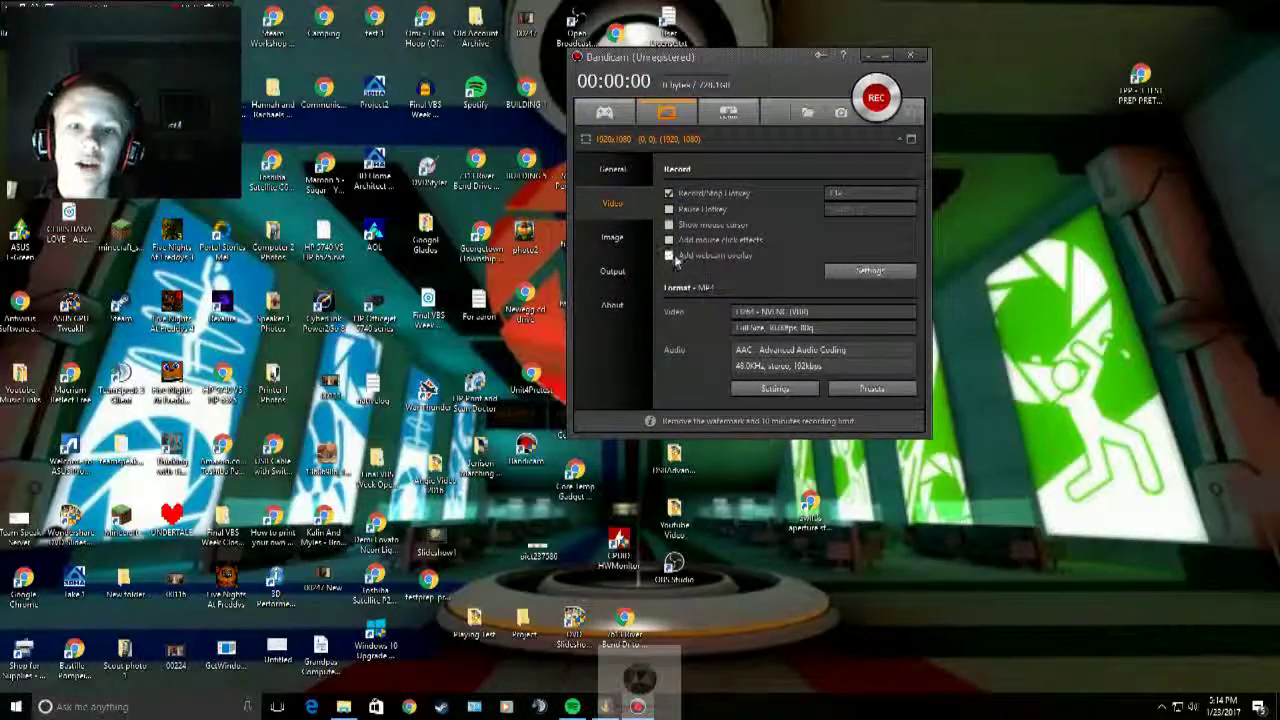
click(669, 256)
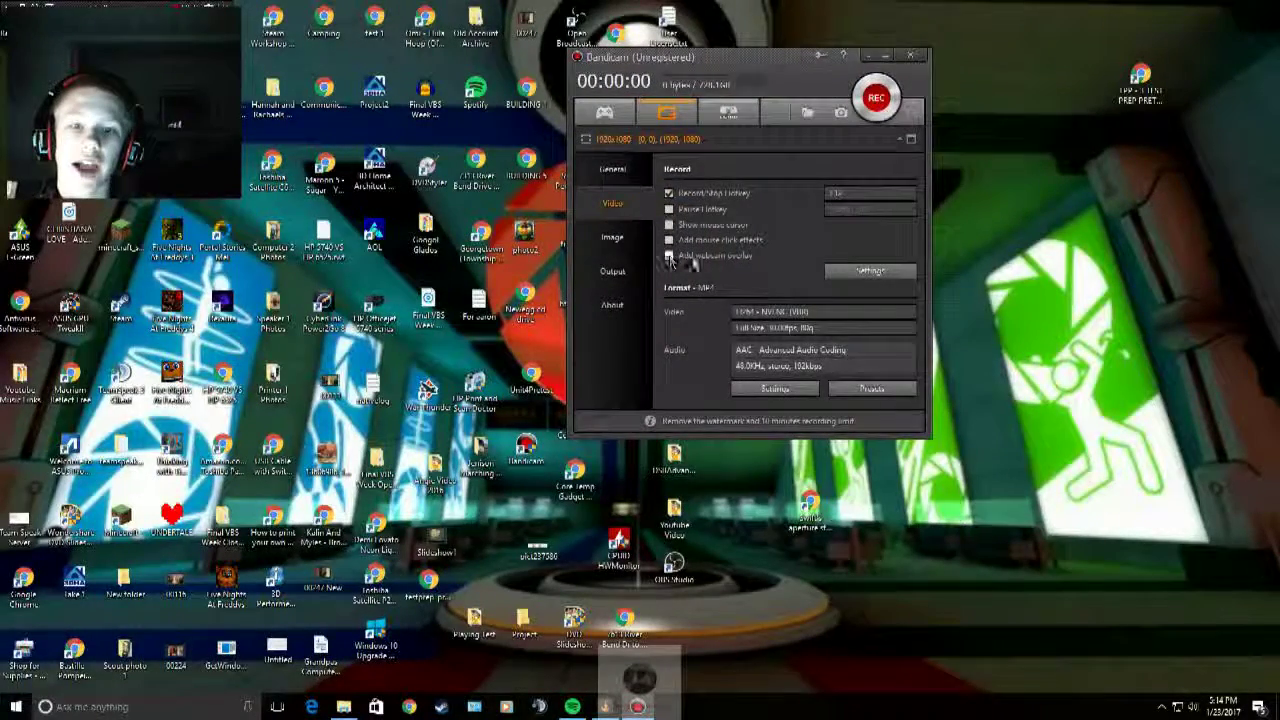
click(852, 272)
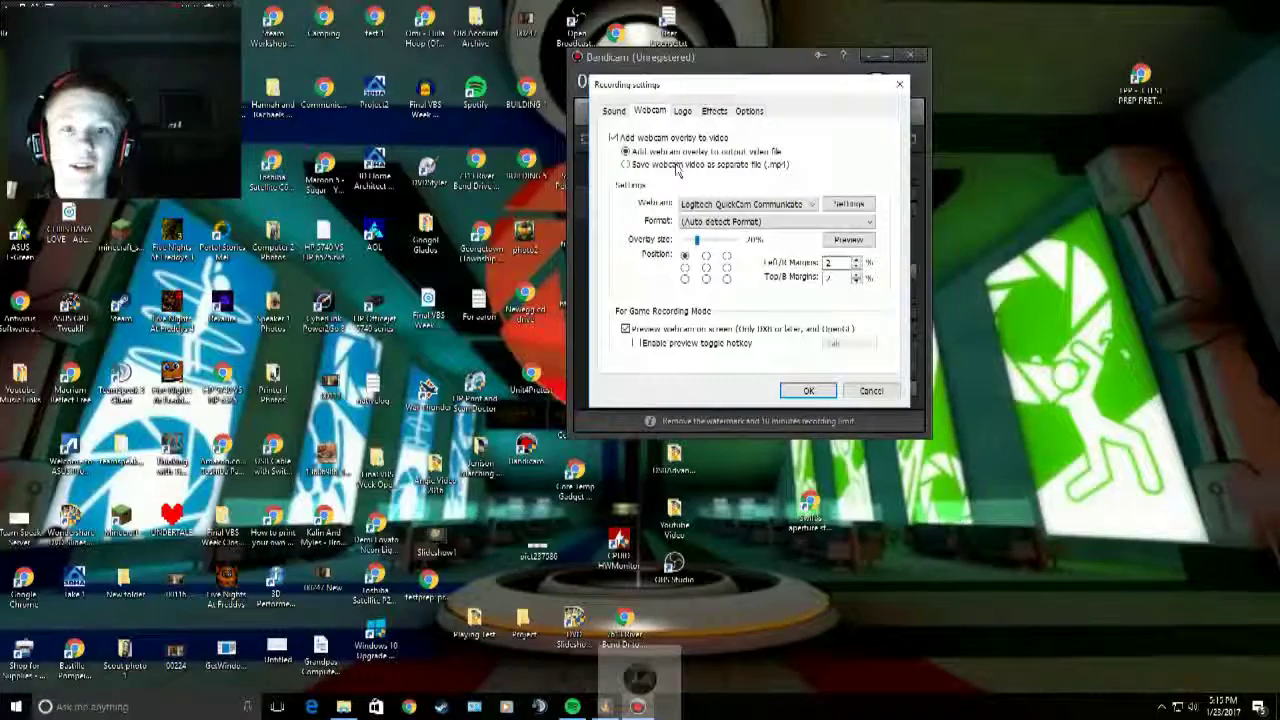
- Keep the Logitech QuickCam Communicate webcam with auto-detected format and confirm the webcam settings
click(700, 205)
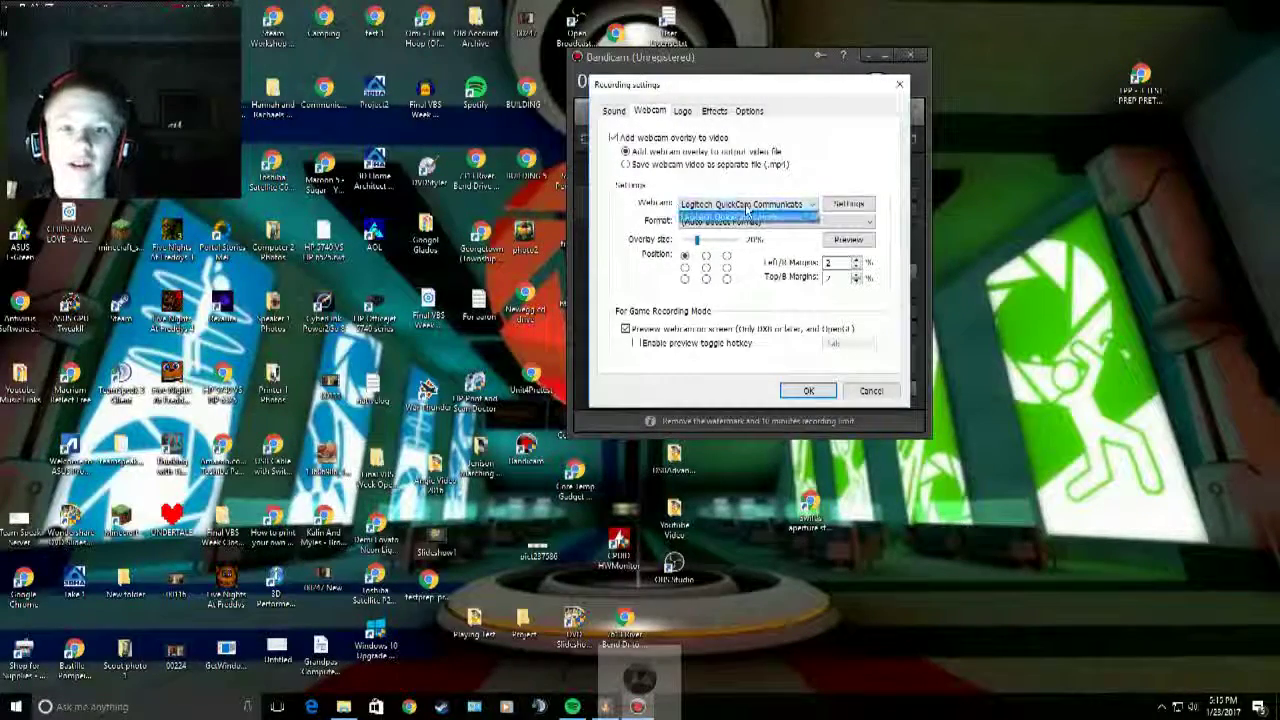
click(709, 207)
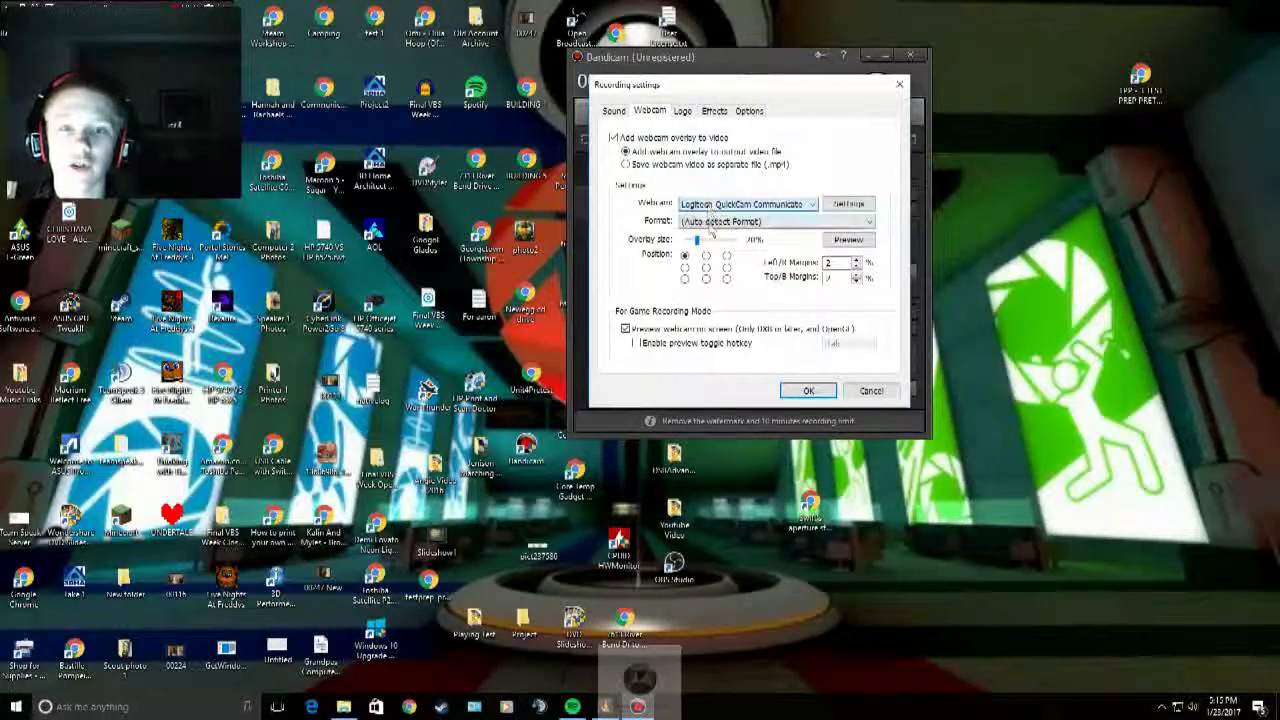
click(713, 224)
click(713, 226)
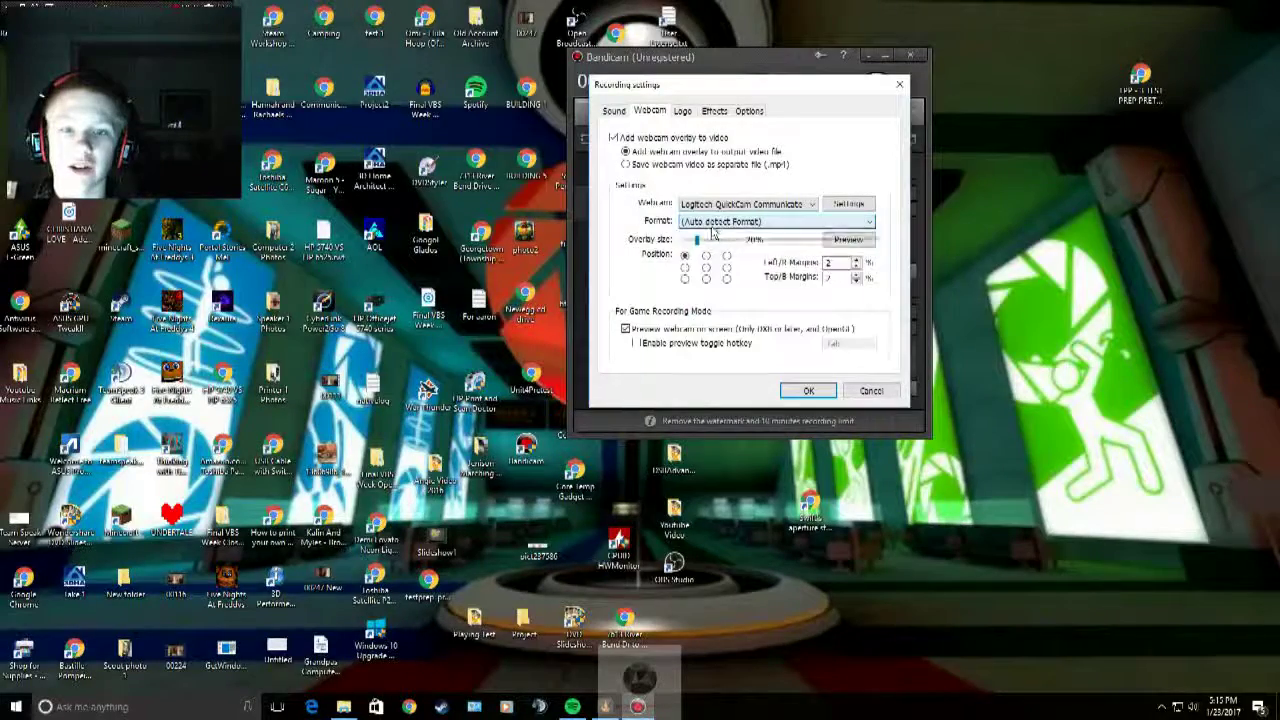
click(713, 233)
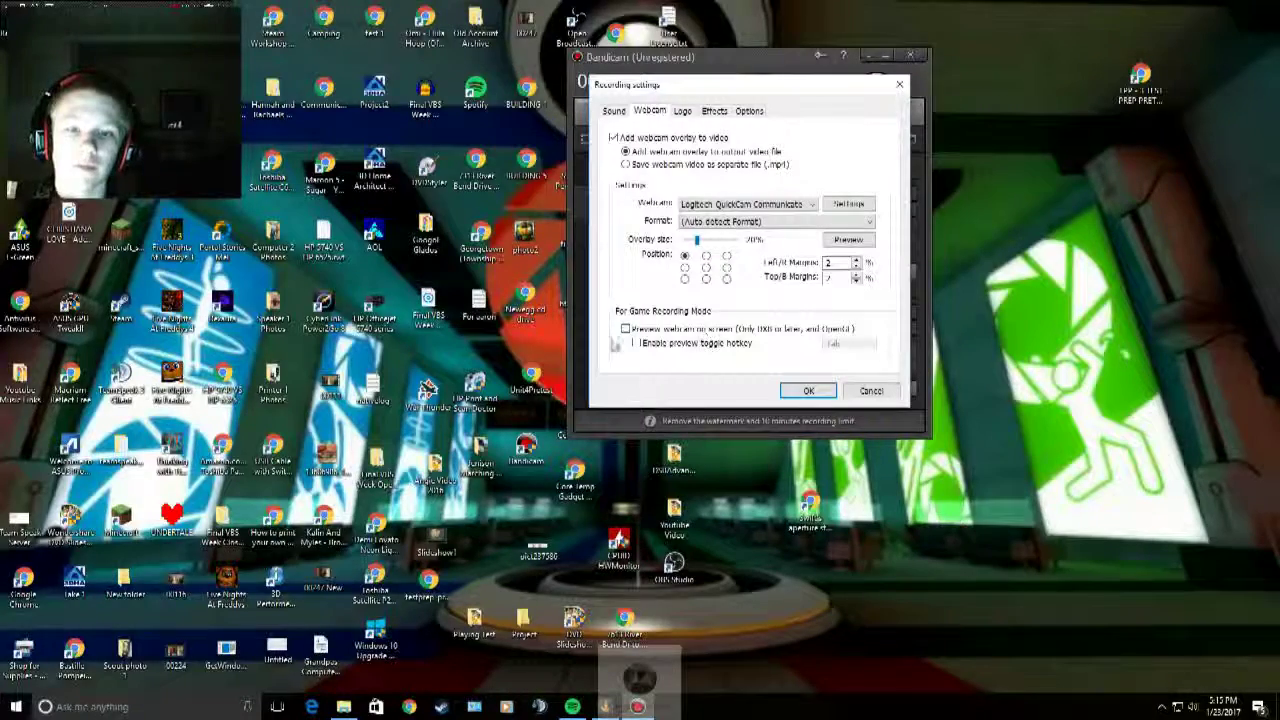
click(812, 390)
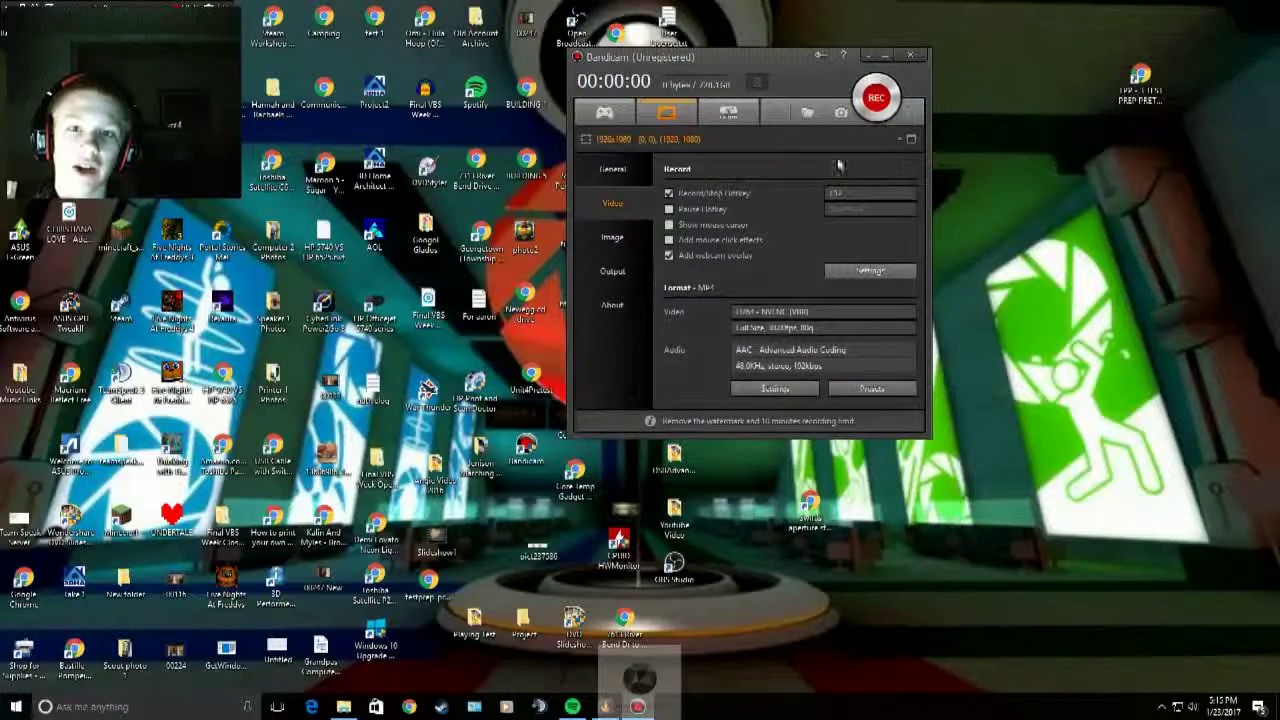
- Reveal the hidden system tray icons and pick one of them
click(1161, 707)
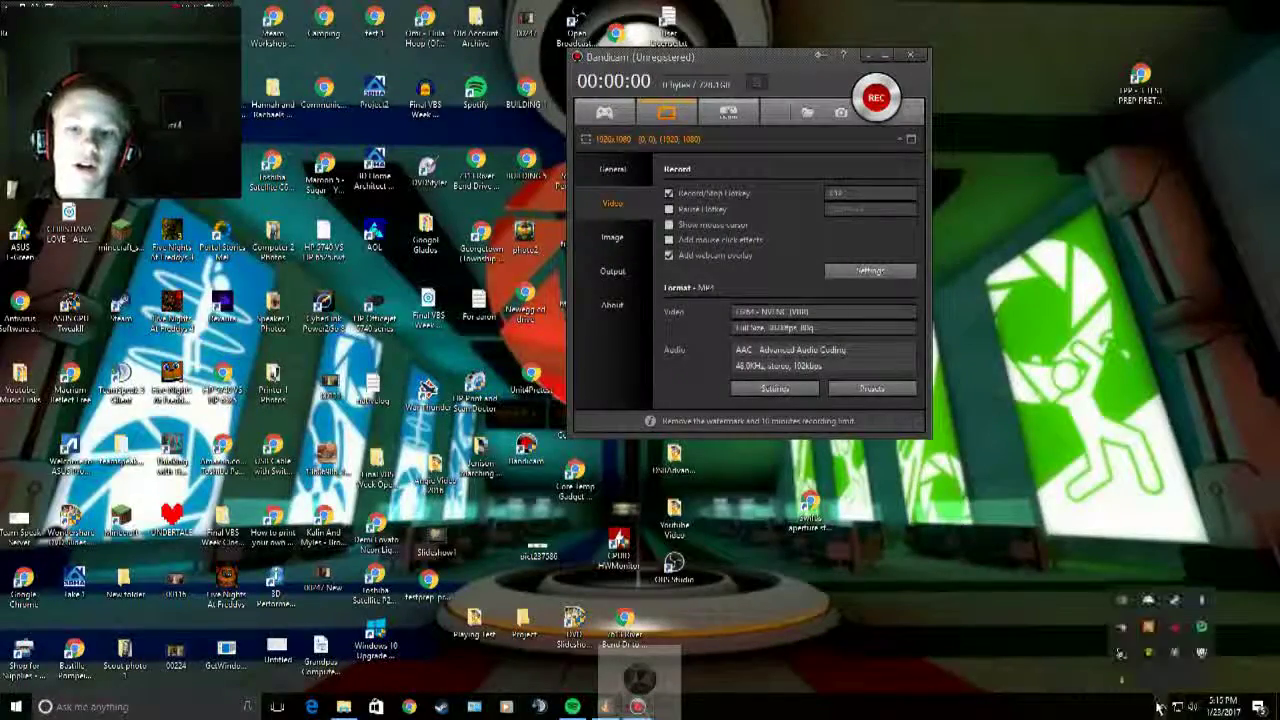
click(1166, 626)
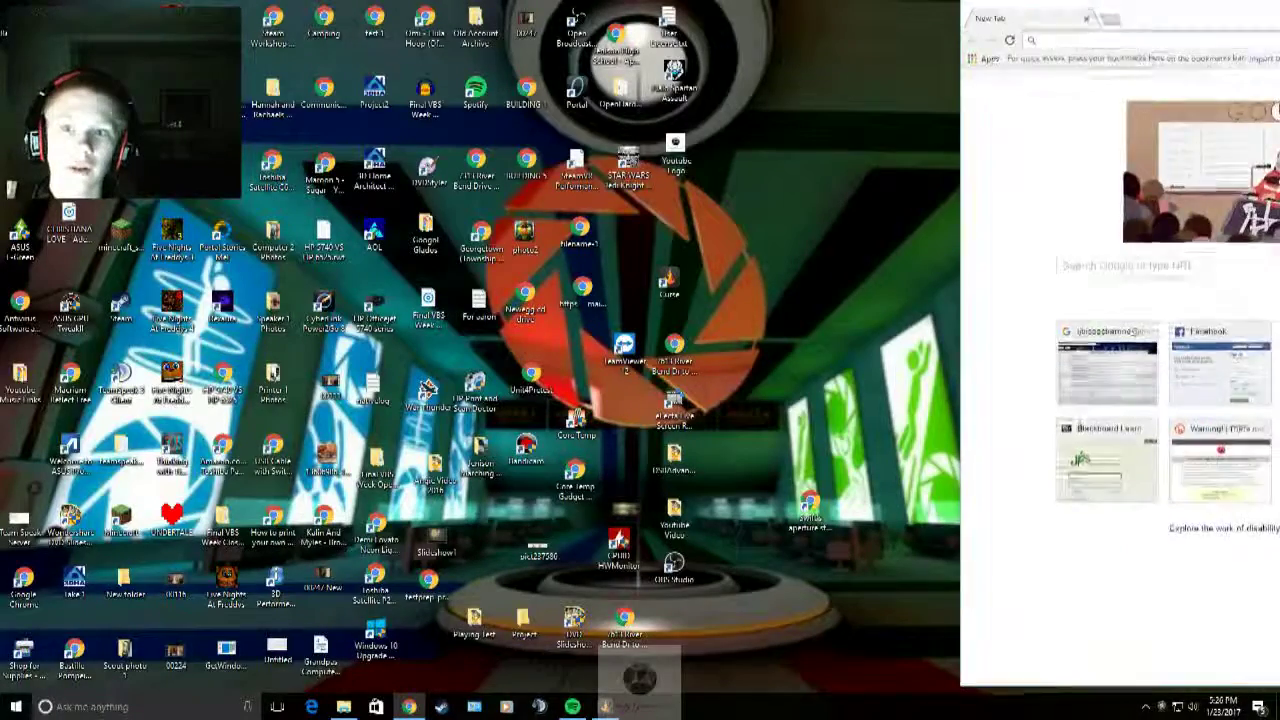
- Bring up the Chrome window and go to the YouTube home page, maximised
click(640, 678)
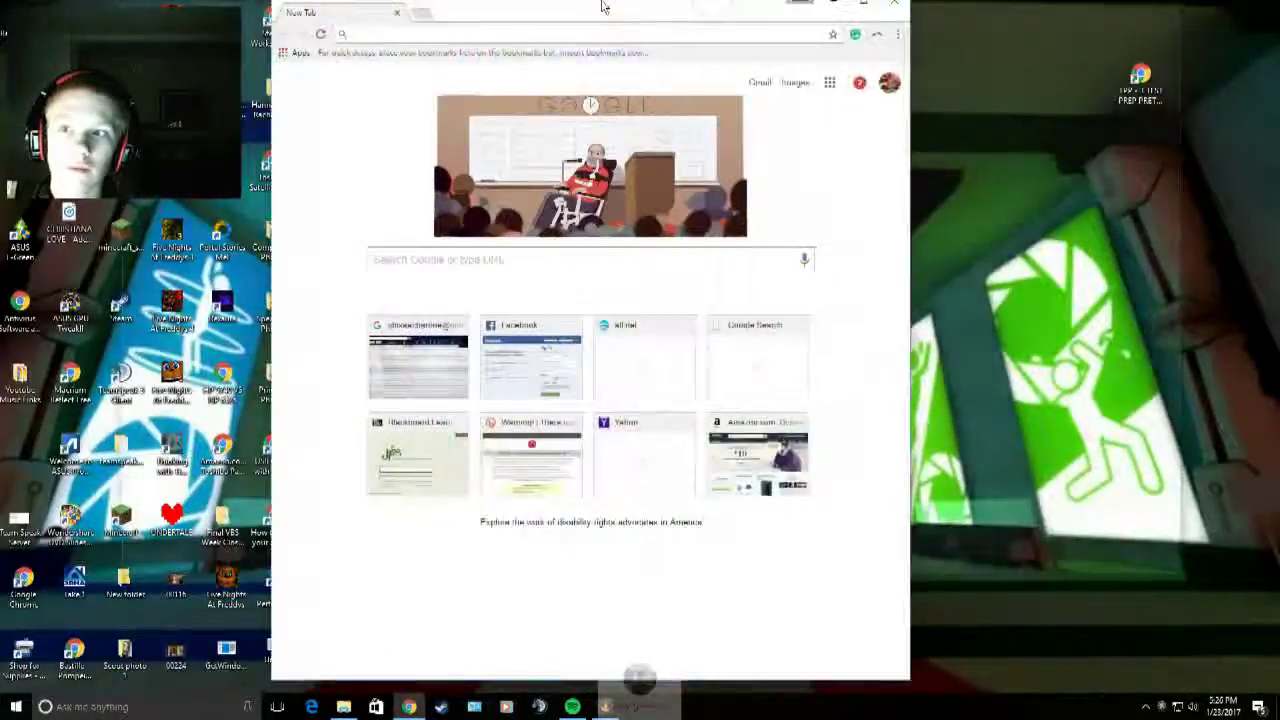
mouse_move(603, 10)
mouse_down()
mouse_move(655, 48)
mouse_move(700, 58)
mouse_up()
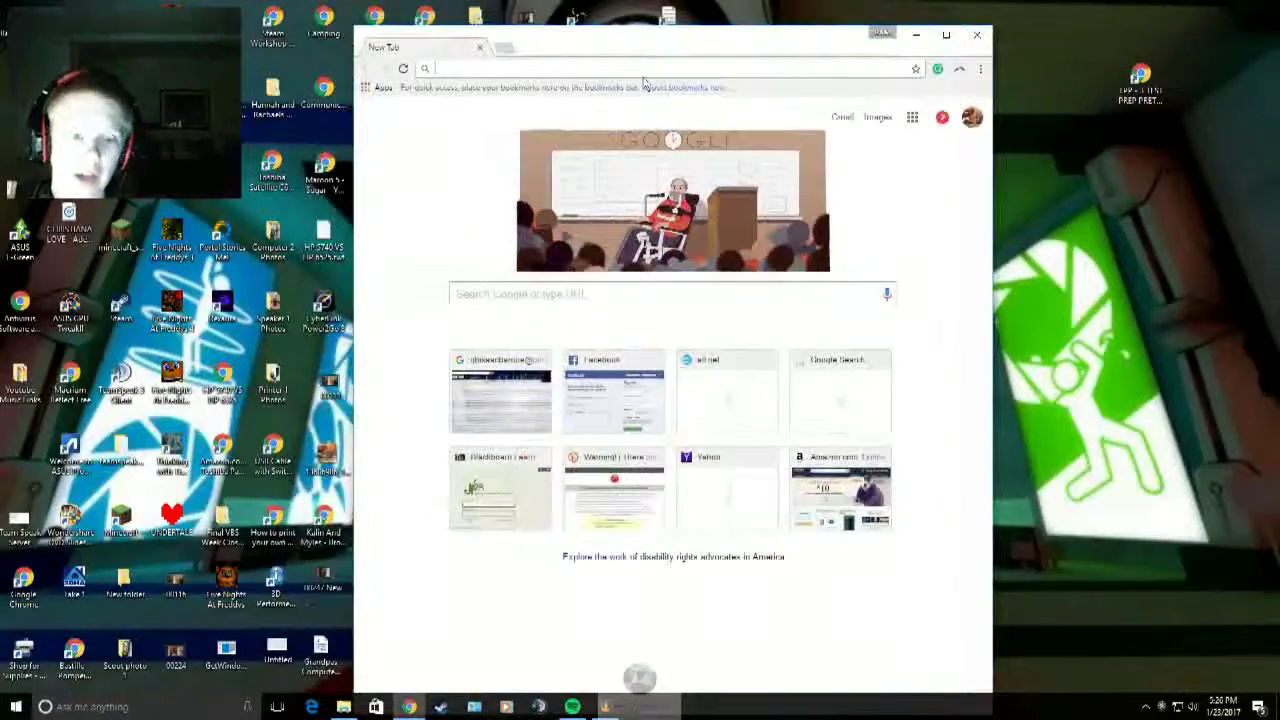
text(youtube.com)
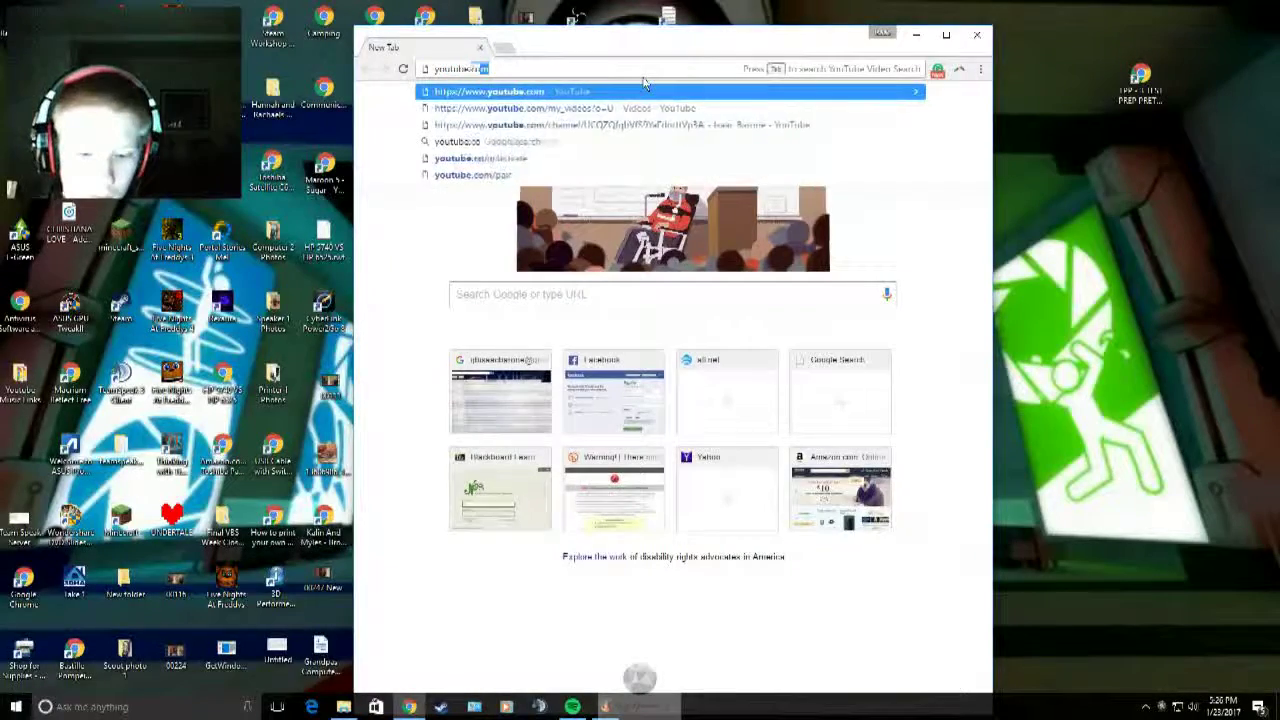
key(Return)
drag(695, 45, 708, 8)
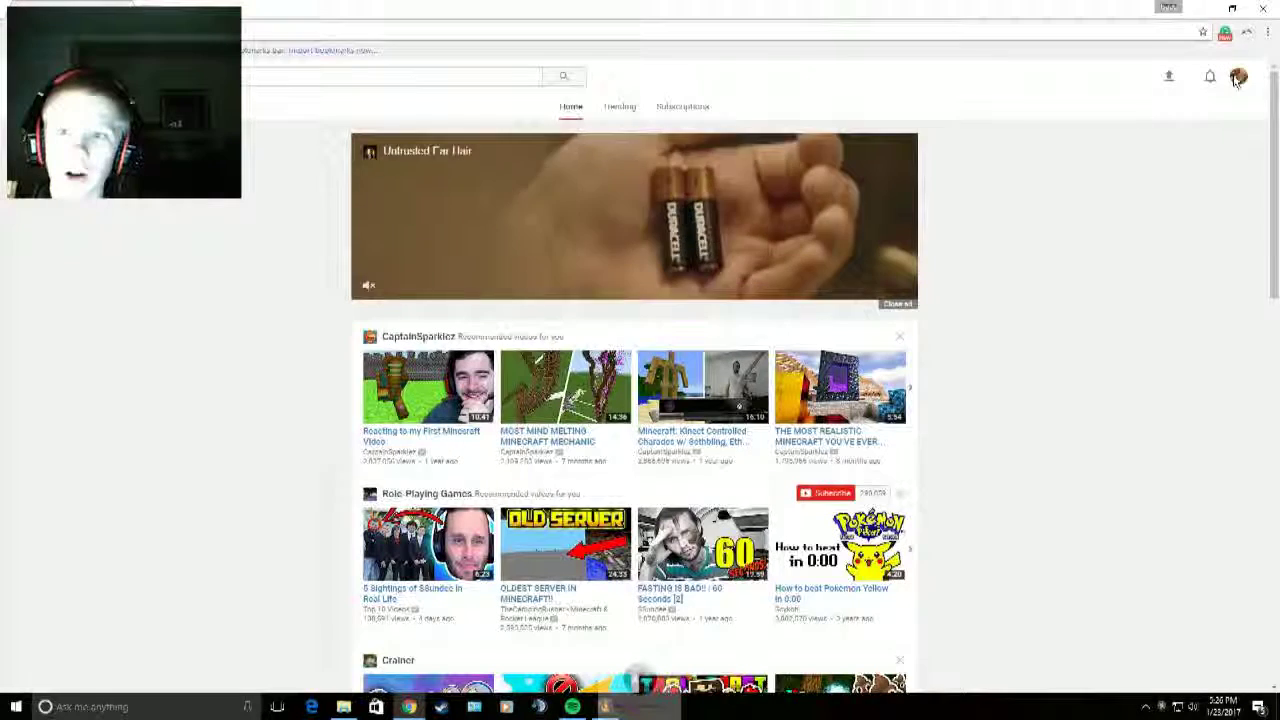
- Check the channel features in account Settings, open the Live Streaming dashboard, then launch OBS Studio
click(1238, 78)
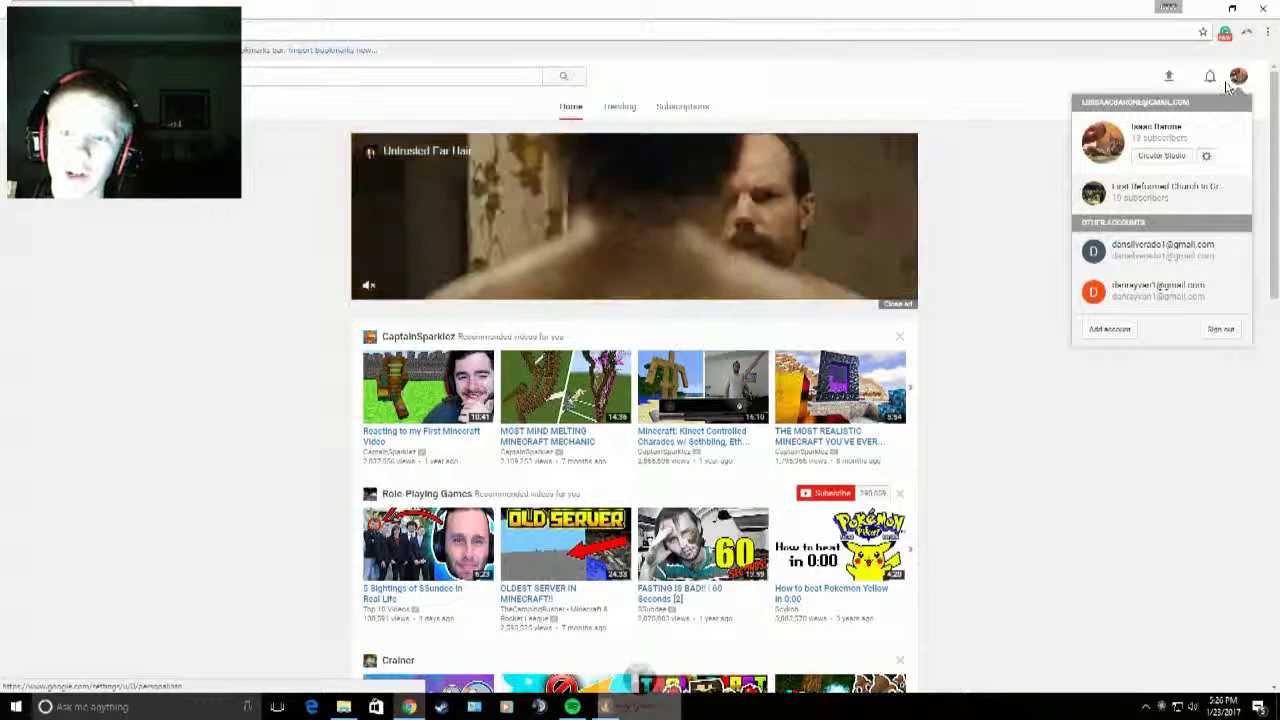
click(1208, 157)
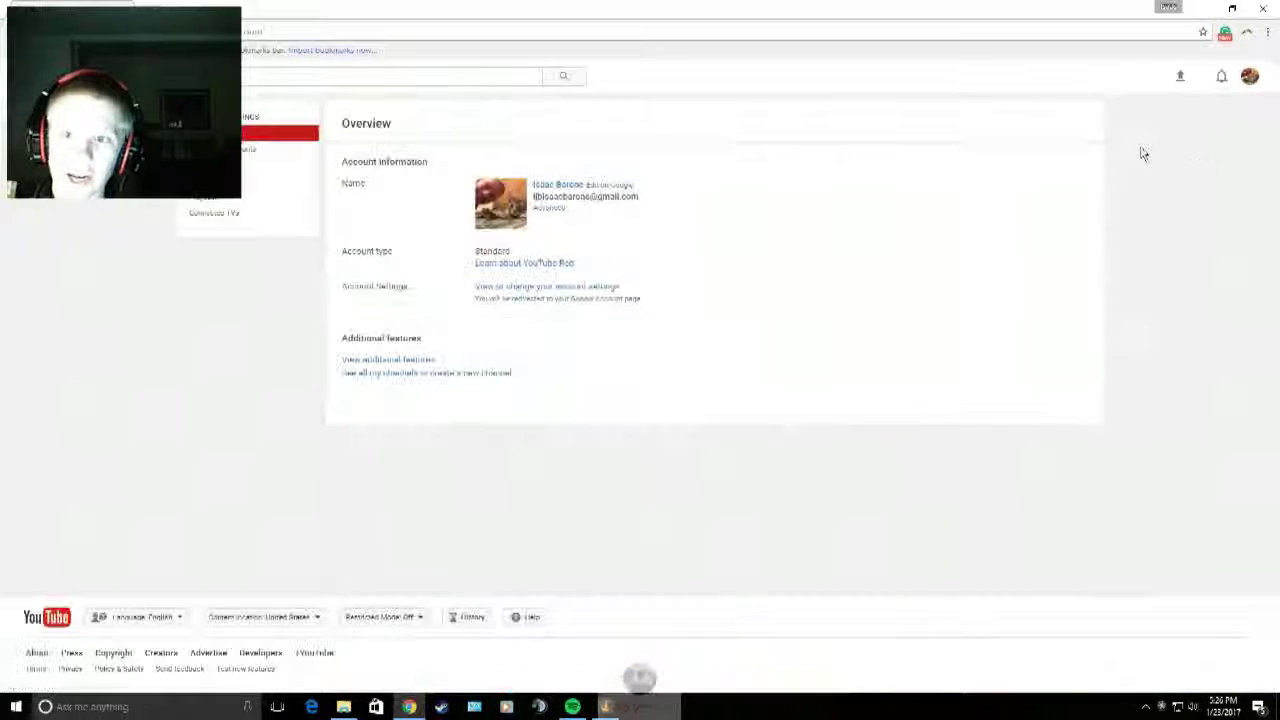
click(393, 360)
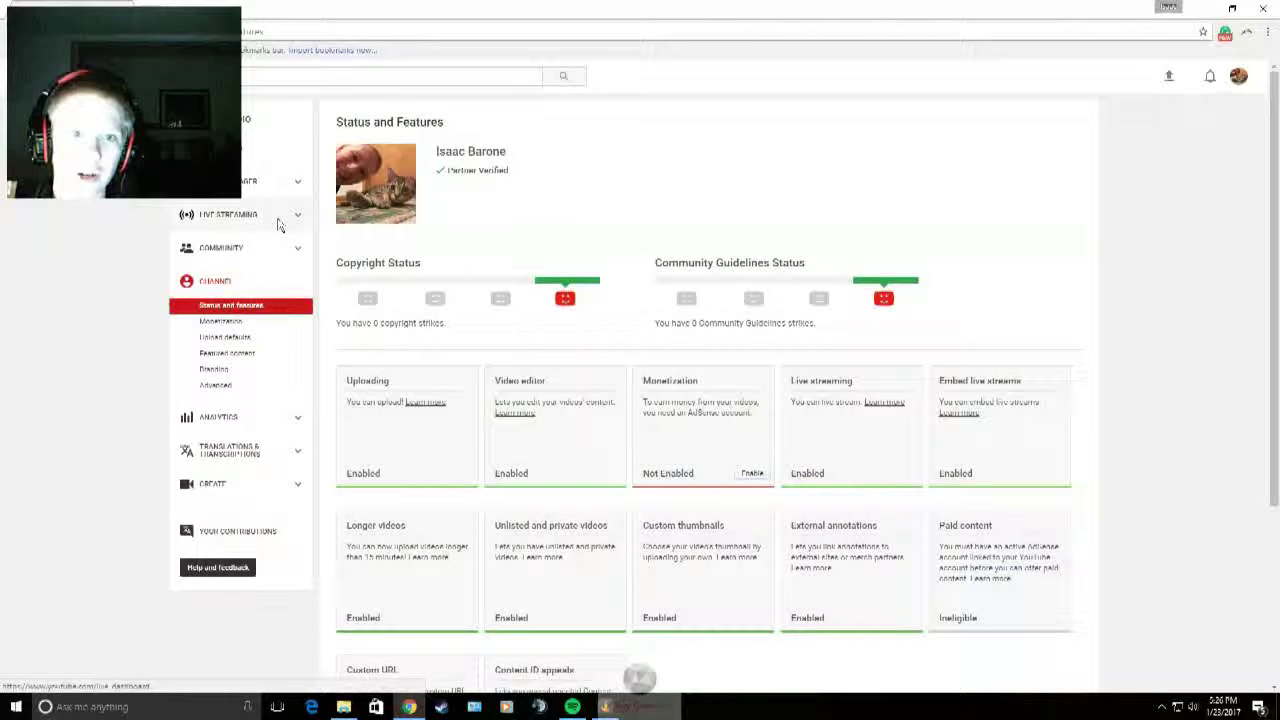
click(278, 224)
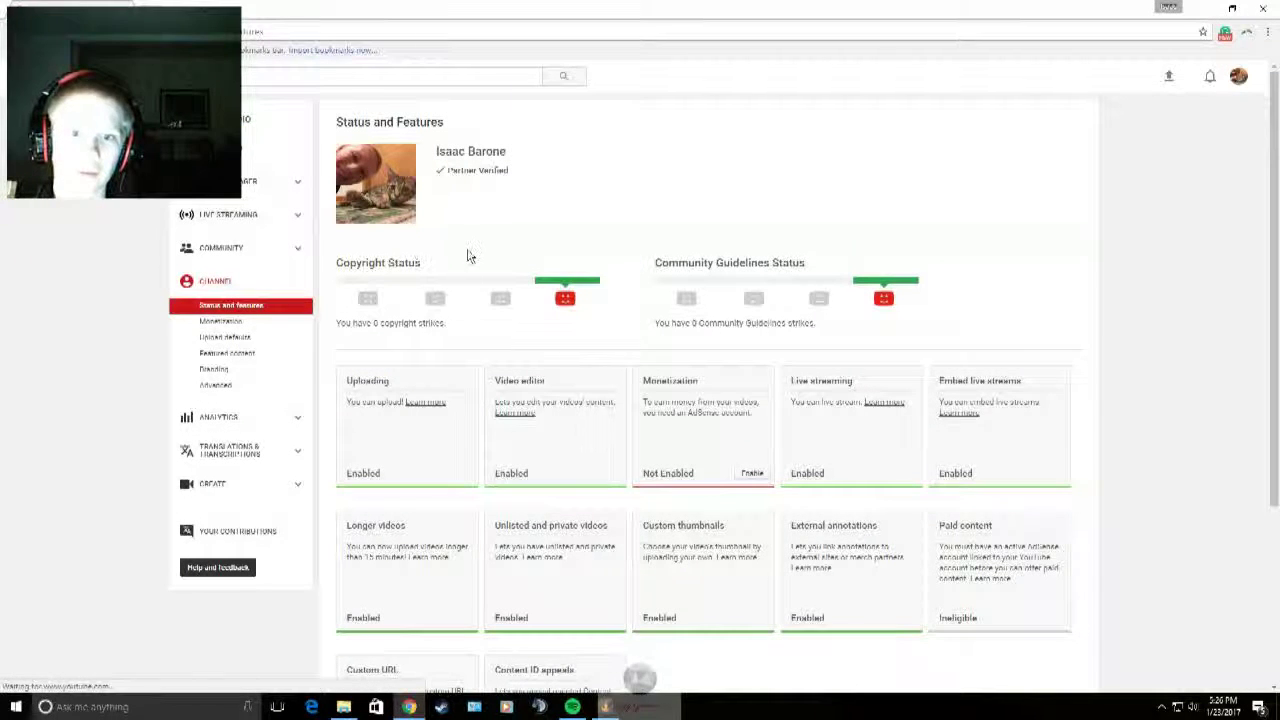
scroll(474, 257, down, 2)
scroll(474, 257, down, 2)
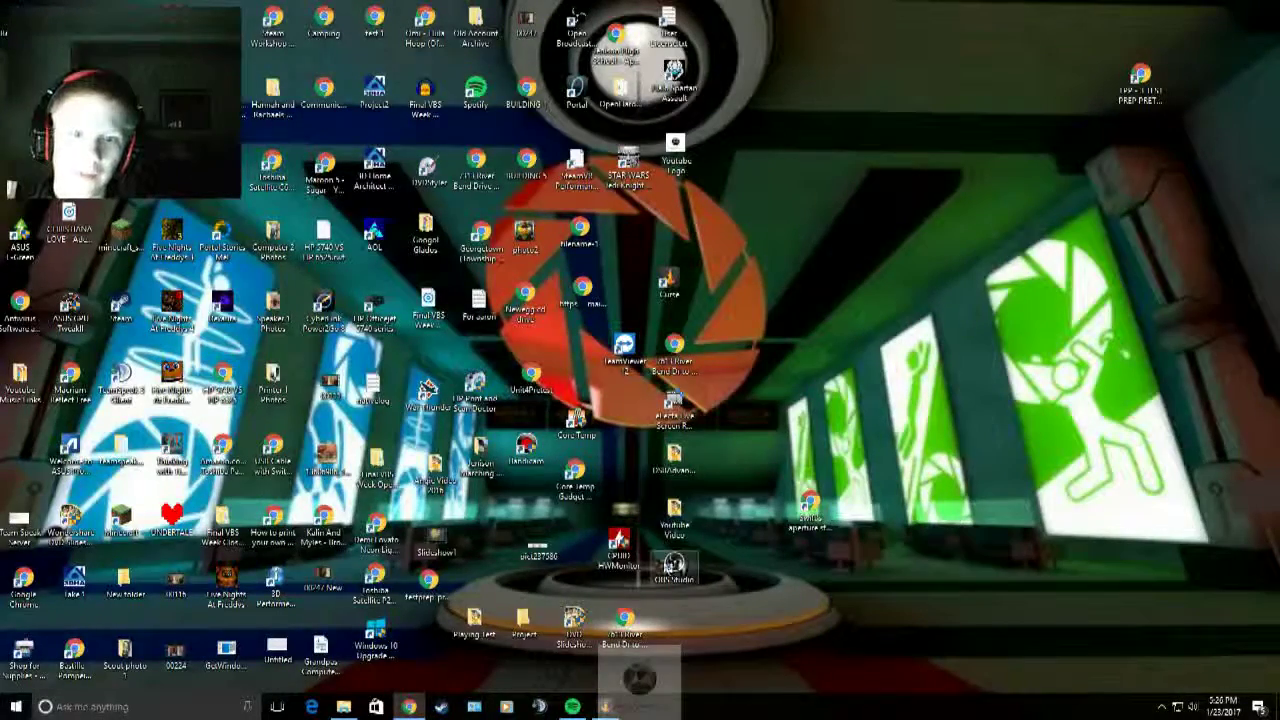
click(687, 566)
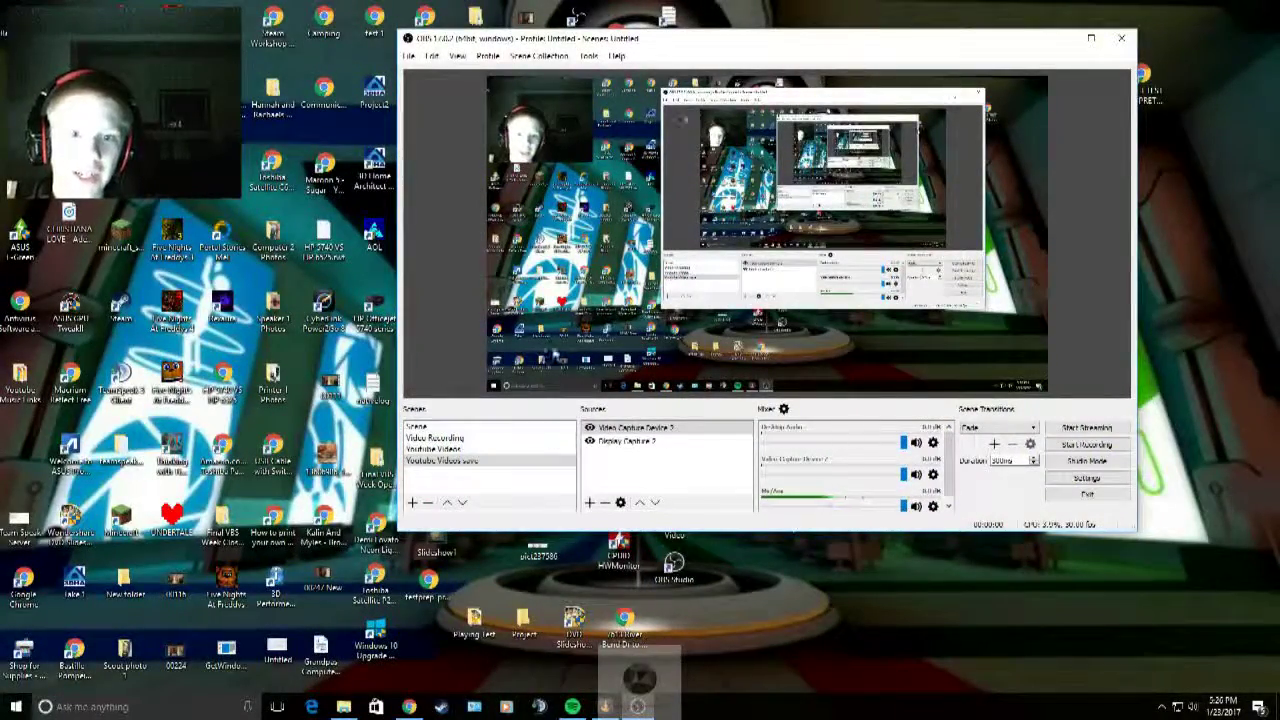
- Add a new OBS scene named 'Videos on youtube'
right_click(446, 476)
click(472, 485)
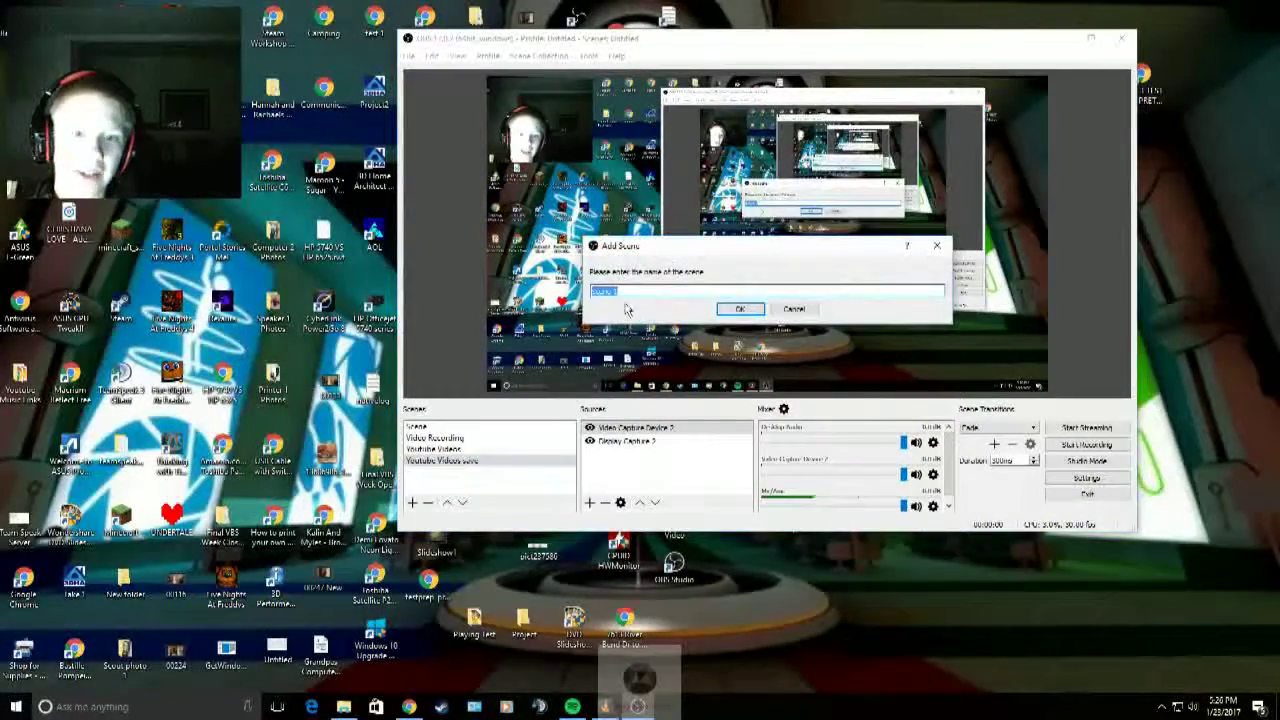
text(V)
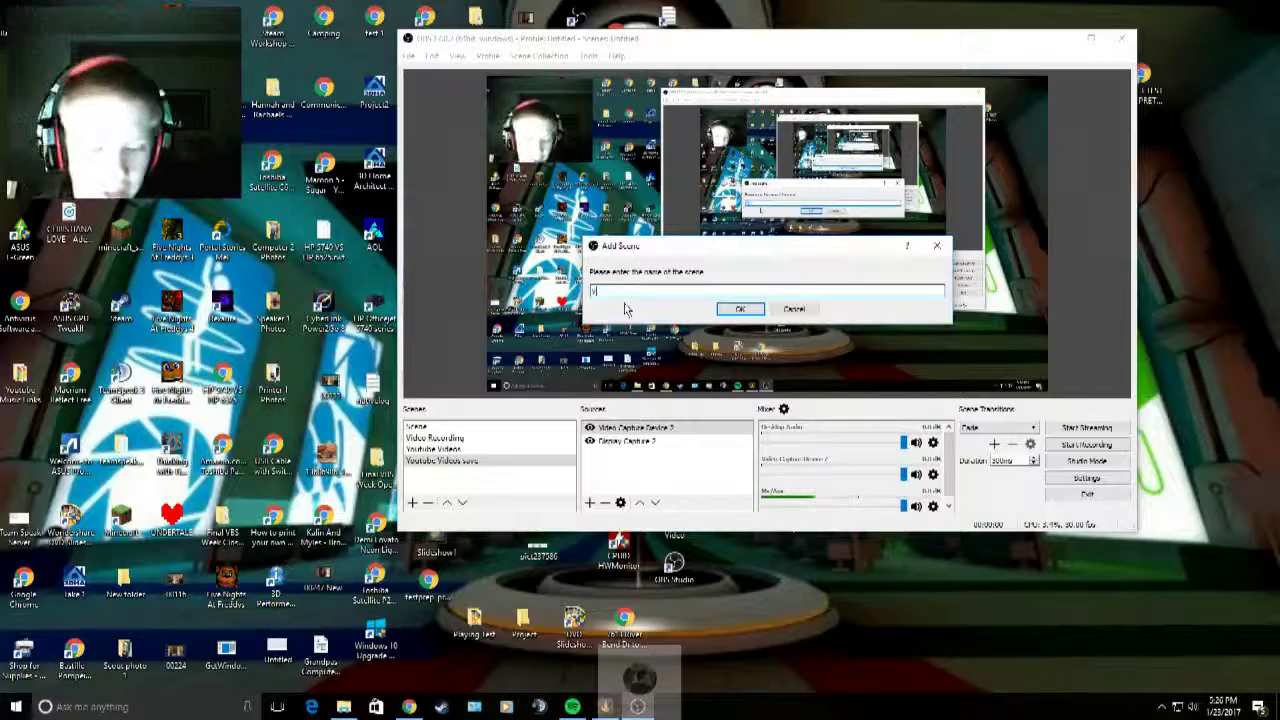
text(ideos on)
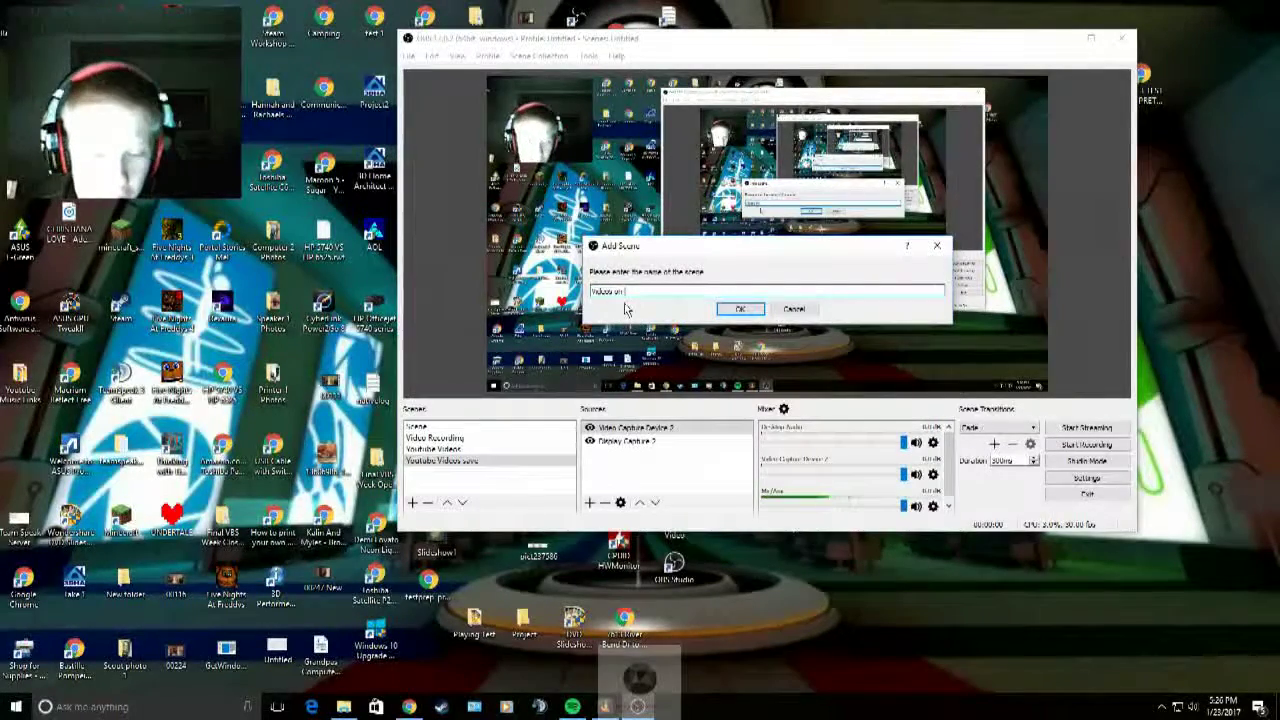
text( youtube)
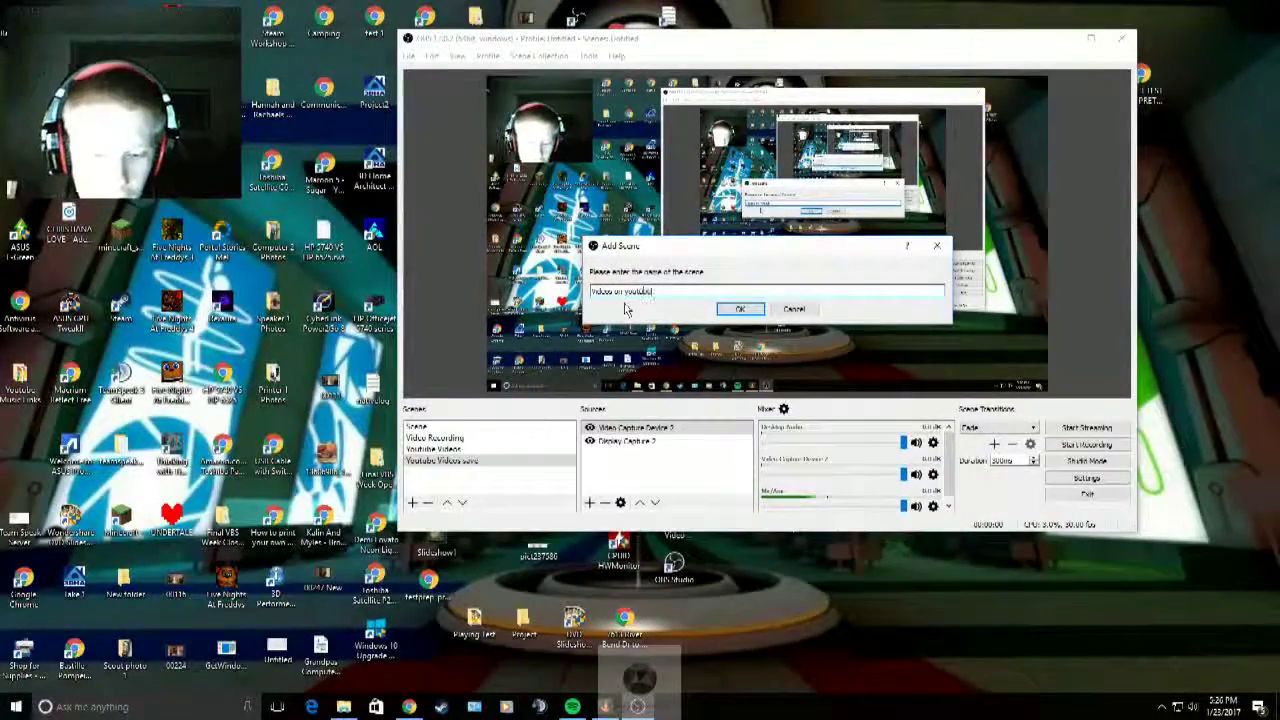
key(Return)
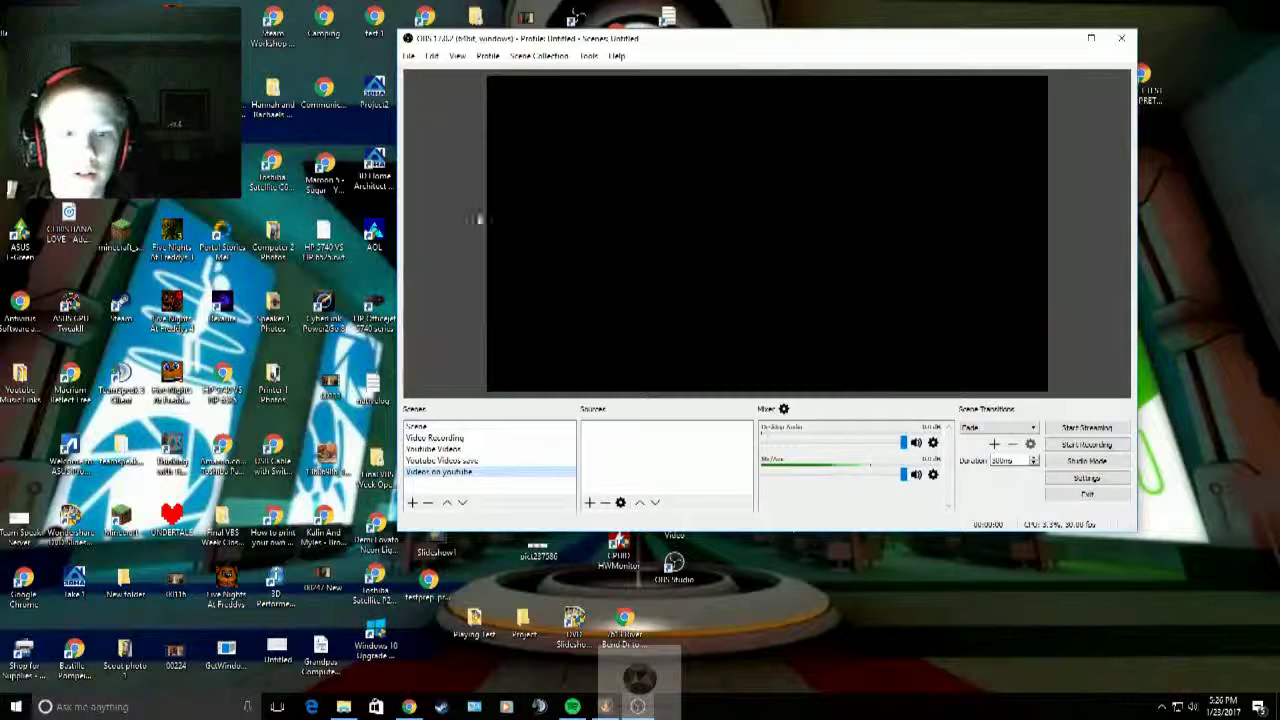
right_click(600, 447)
mouse_move(628, 450)
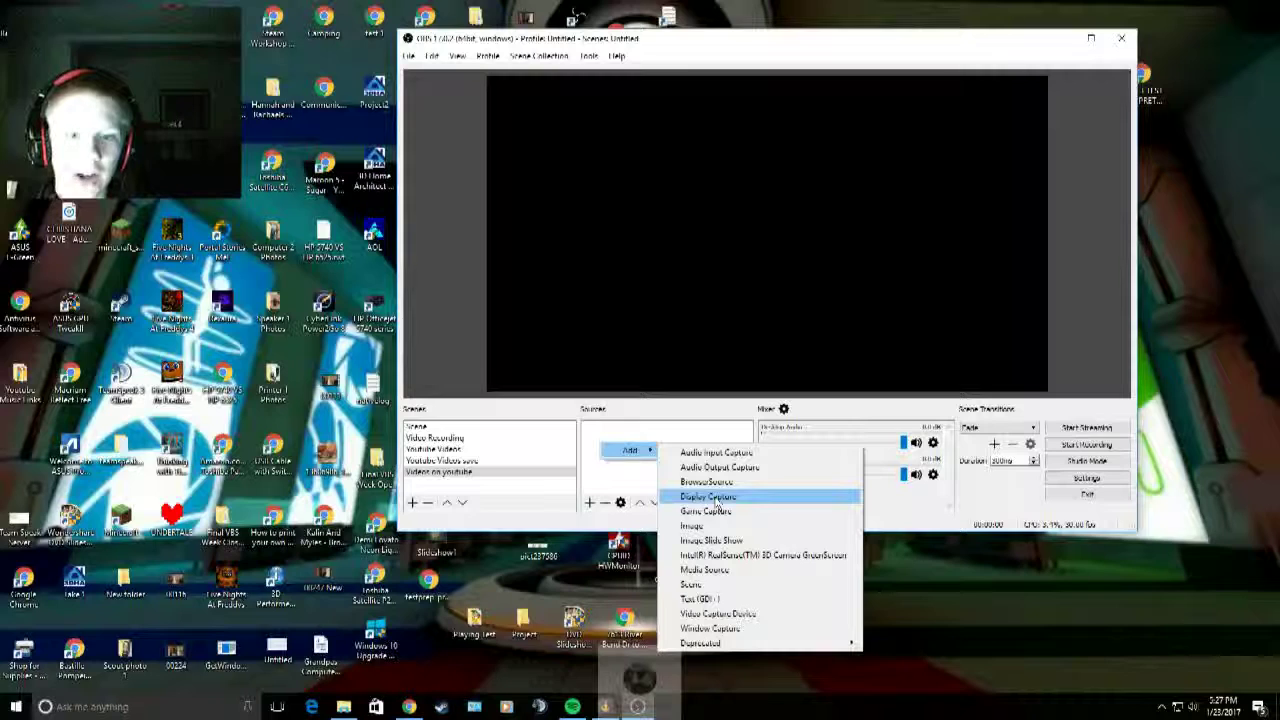
- Add a Display Capture source capturing the first display (Display 0)
click(716, 502)
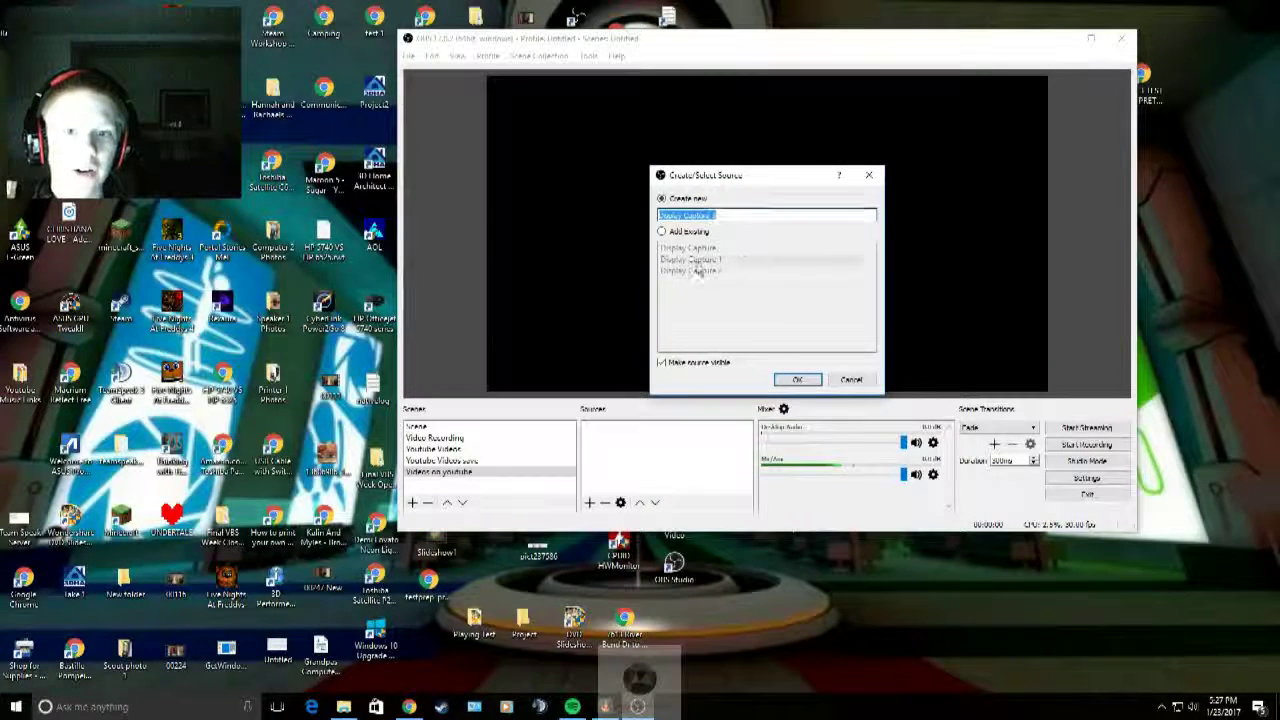
click(802, 379)
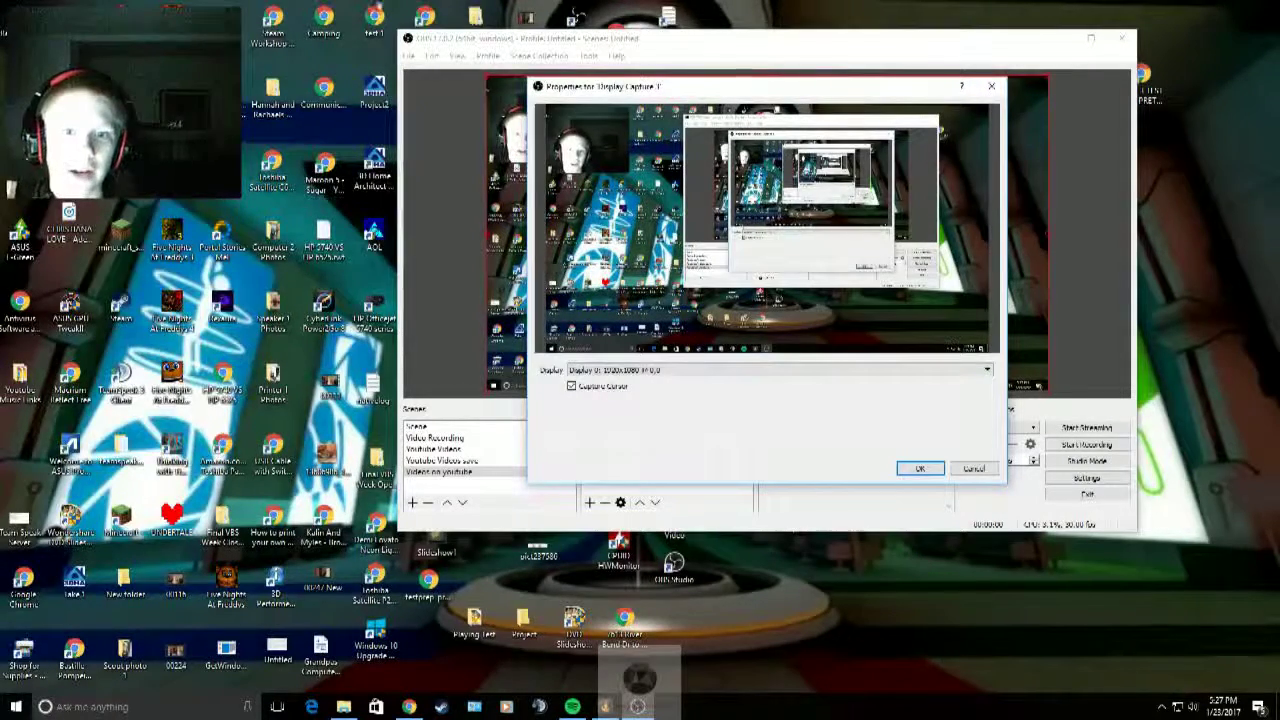
click(642, 372)
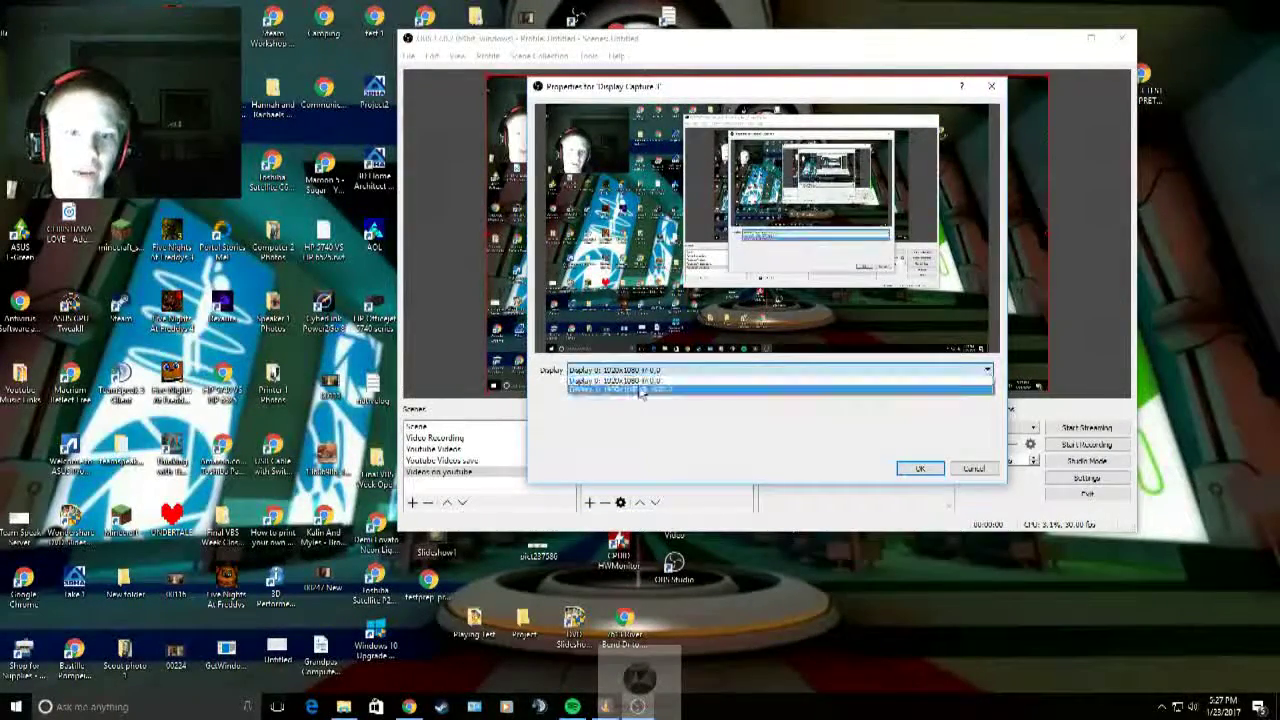
click(628, 380)
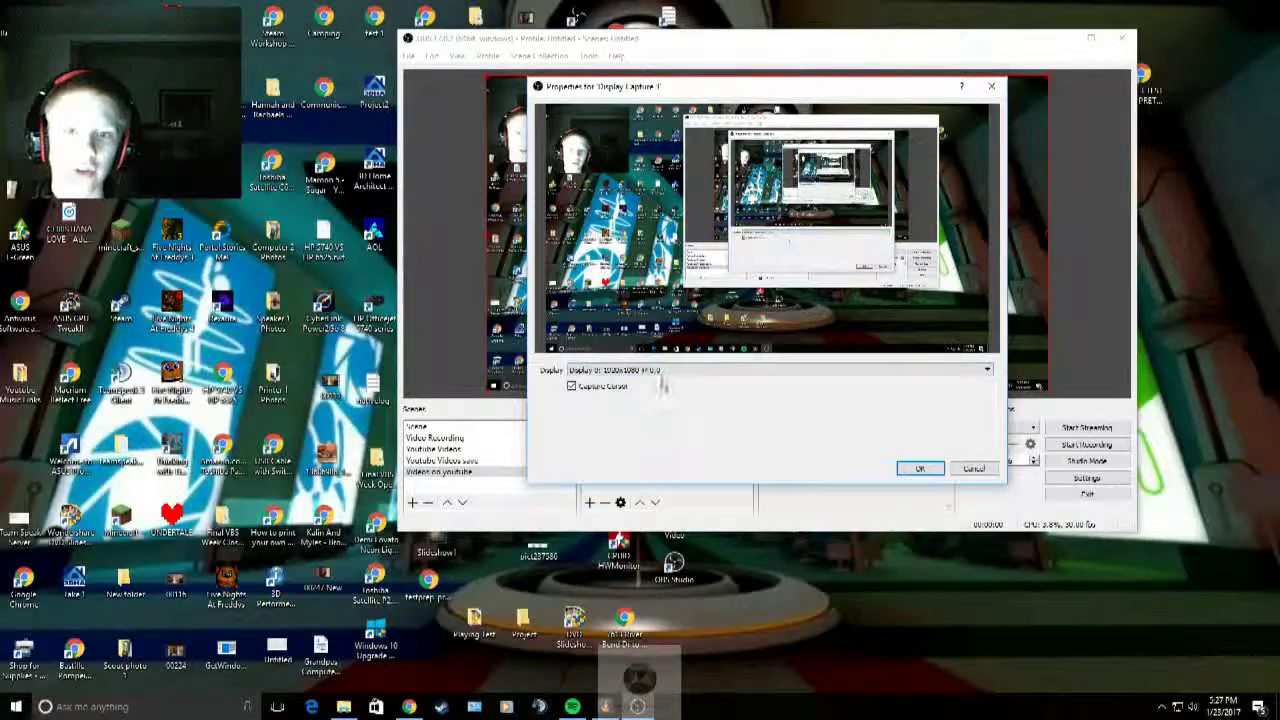
click(918, 468)
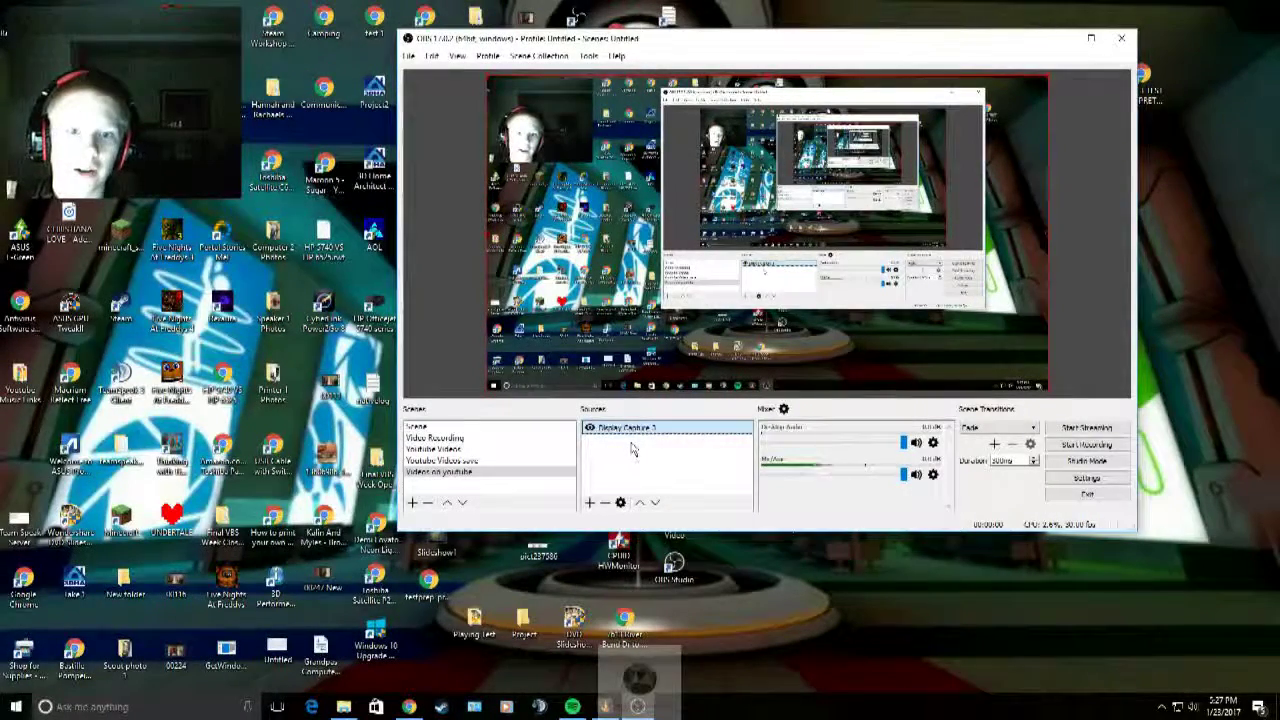
right_click(632, 448)
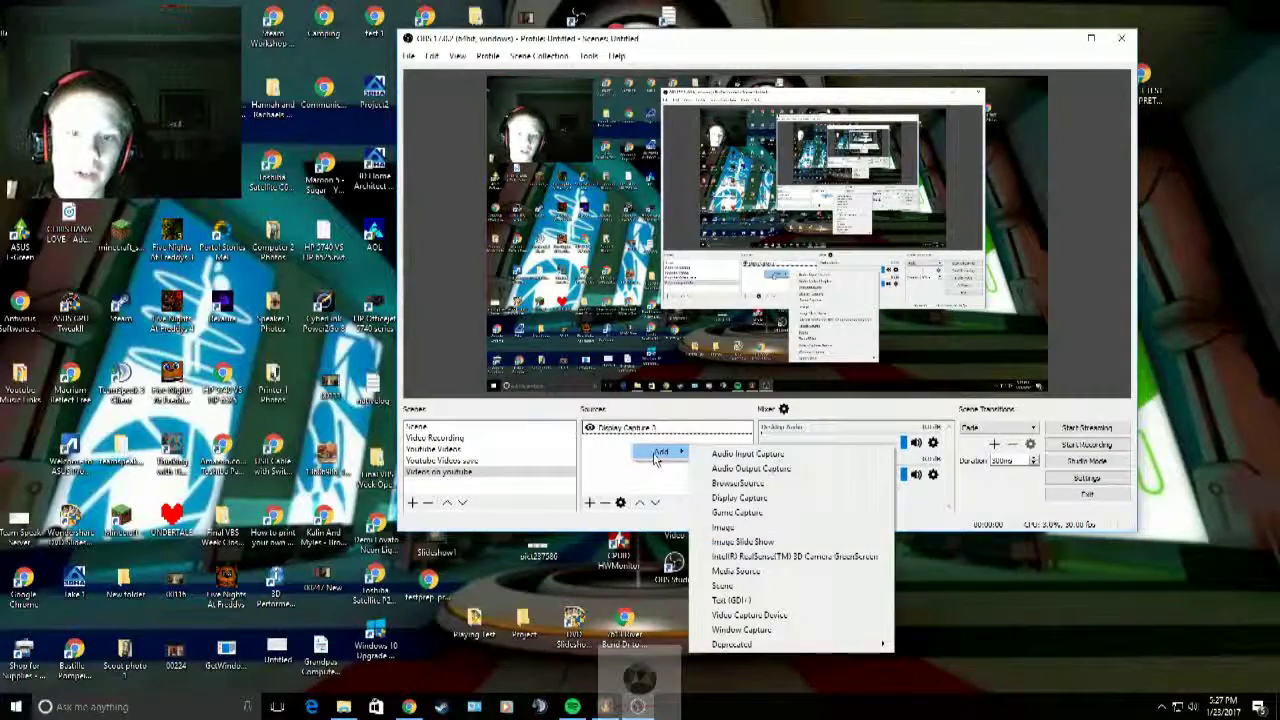
mouse_move(660, 452)
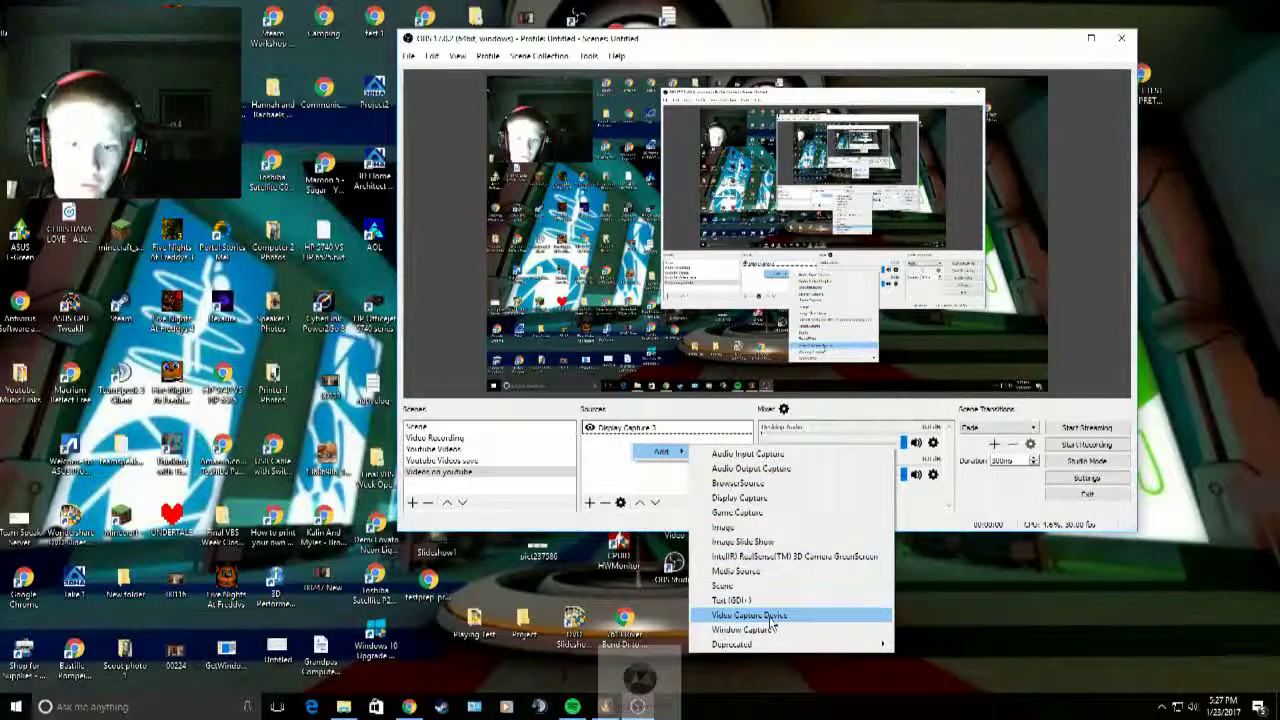
- Add a Video Capture Device source using the Logitech QuickCam Communicate webcam
click(768, 616)
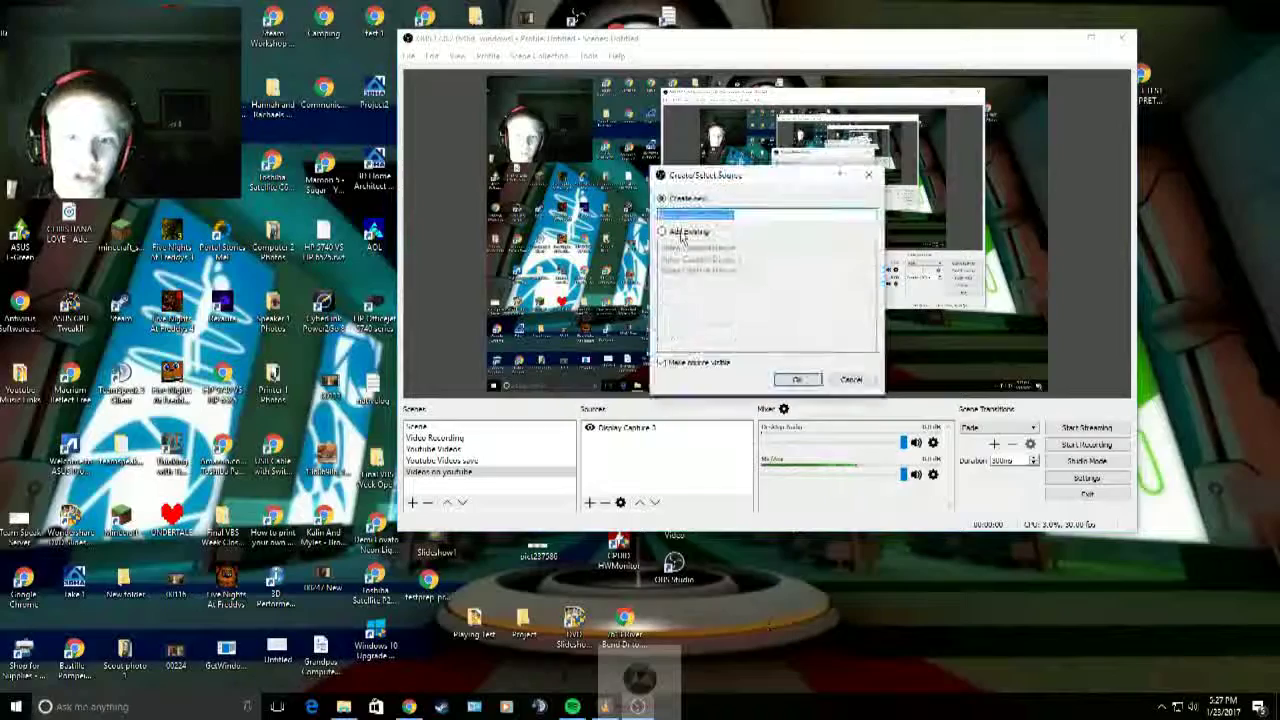
click(779, 379)
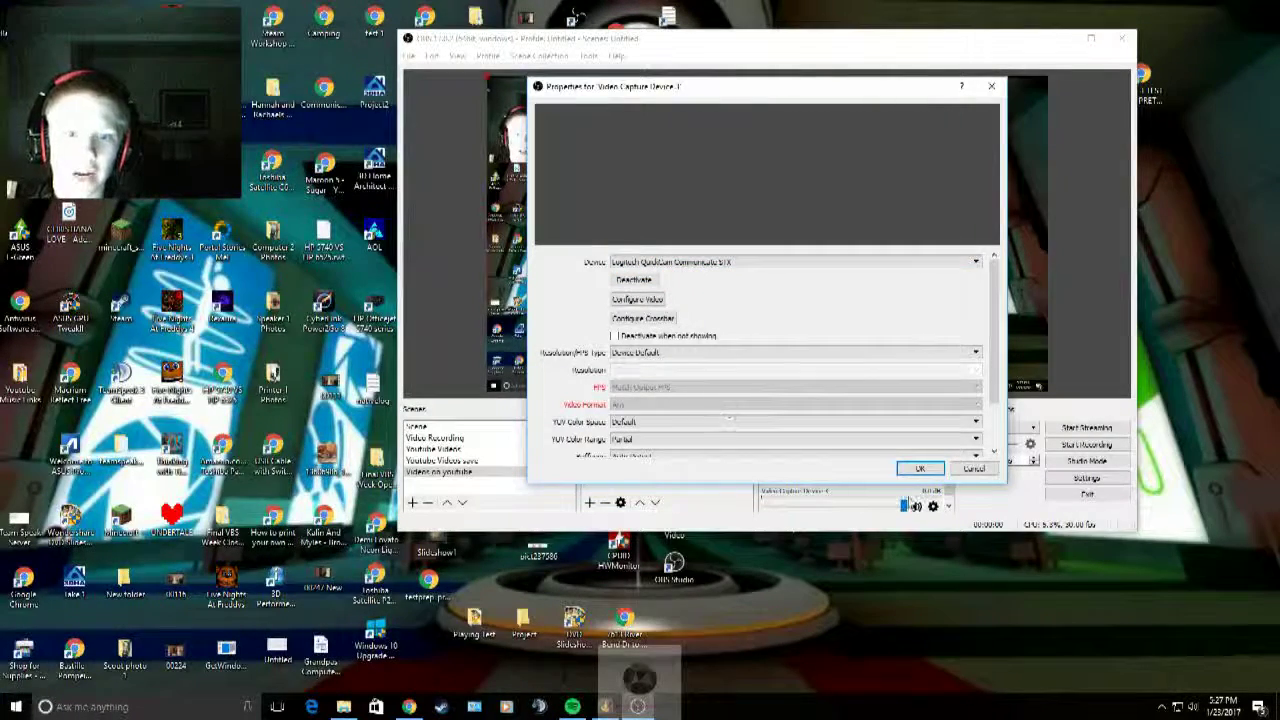
click(918, 470)
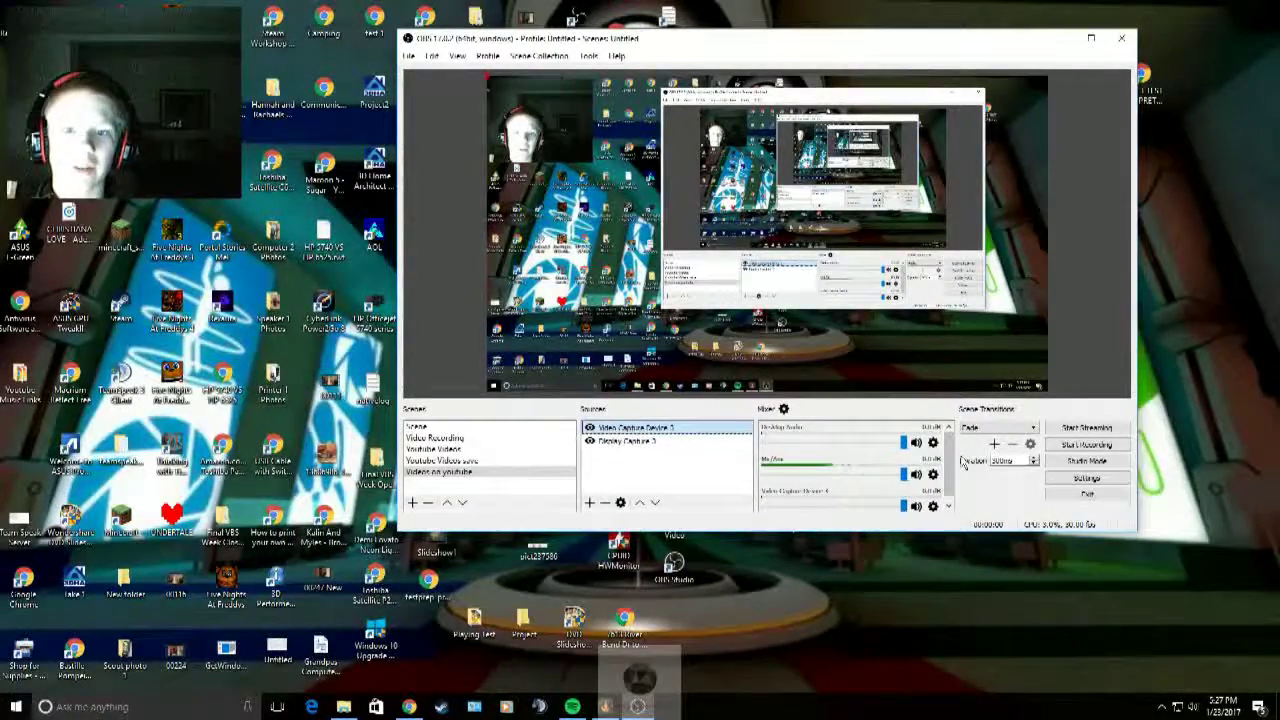
- Open the OBS Stream settings and copy the server URL from YouTube's live dashboard
click(1066, 486)
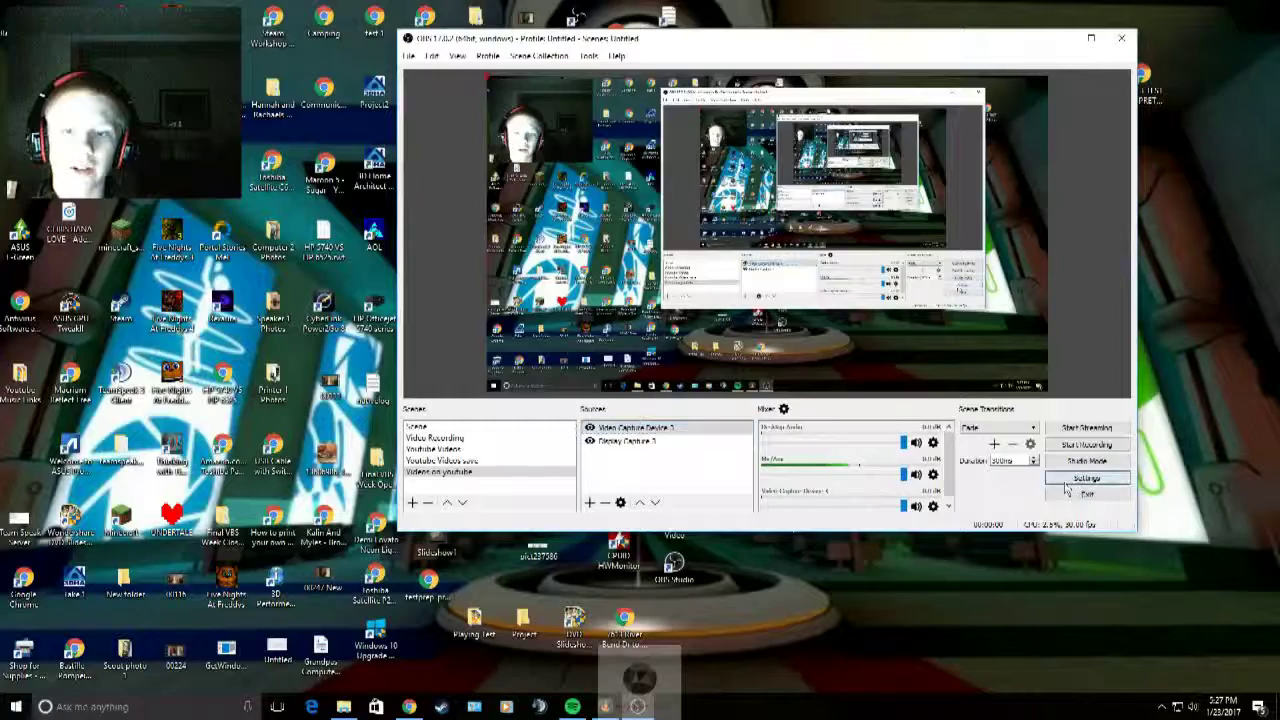
click(482, 110)
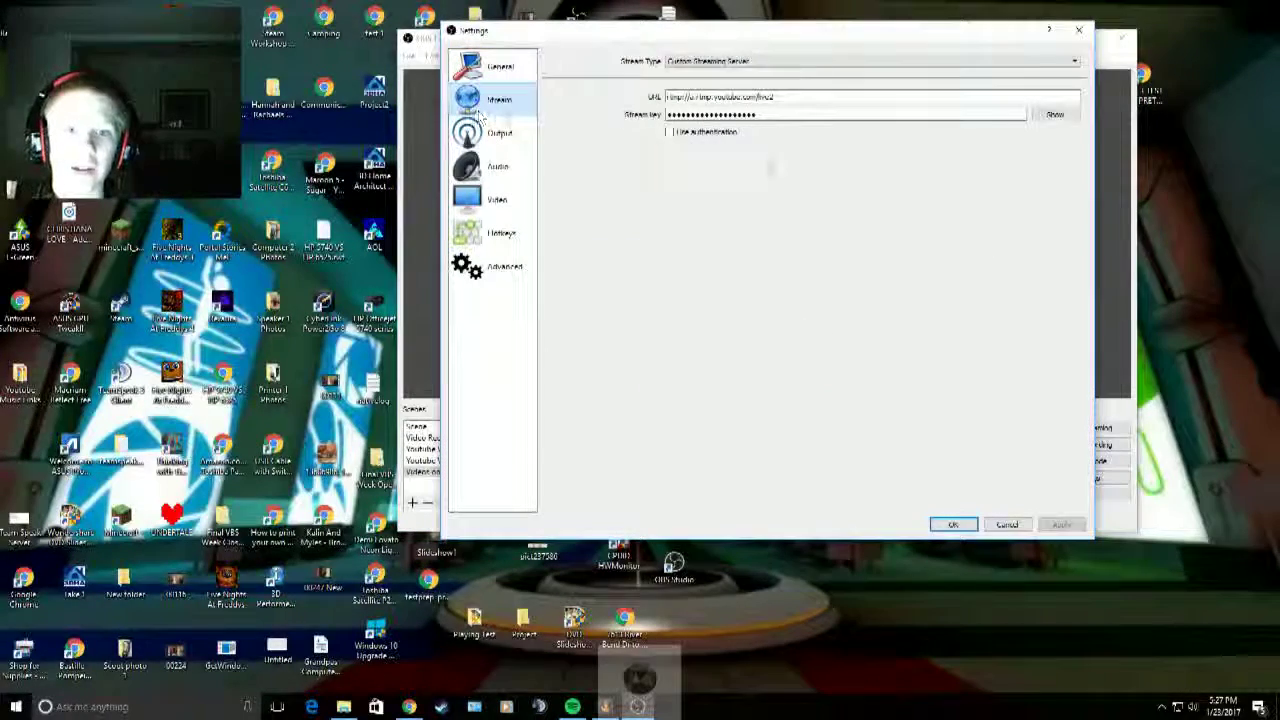
click(720, 8)
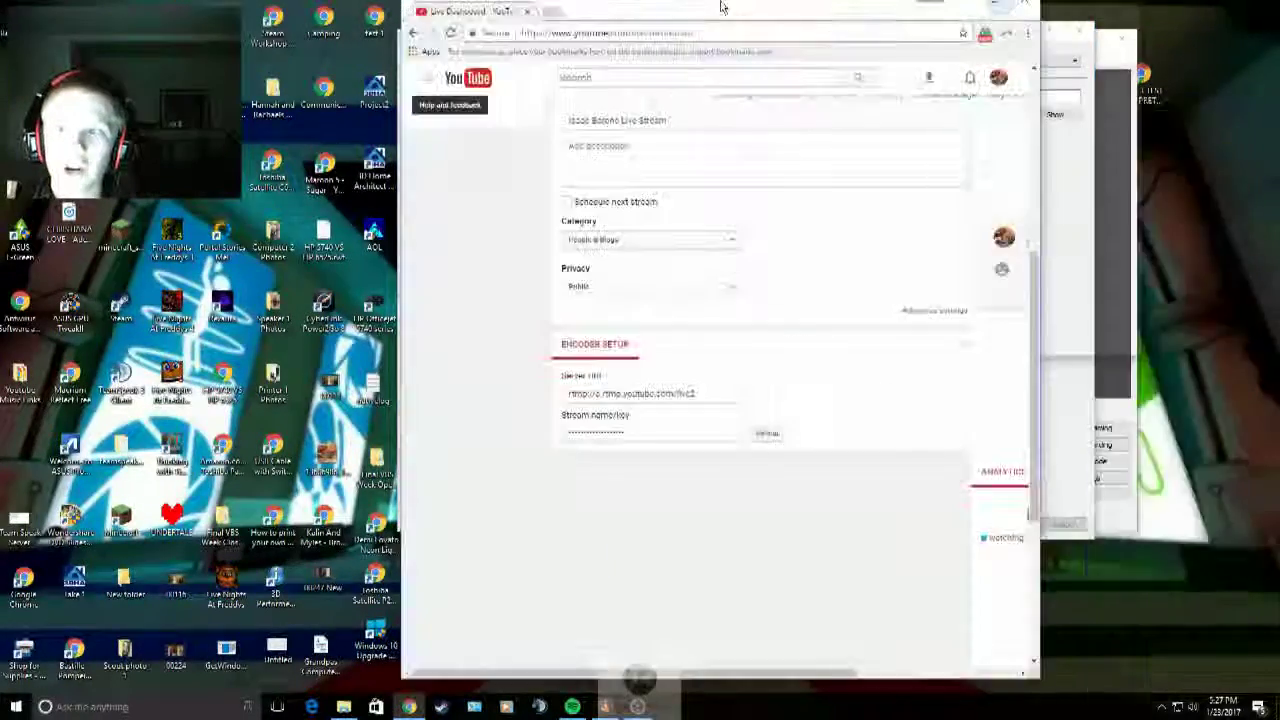
double_click(720, 6)
key(ctrl+c)
click(486, 392)
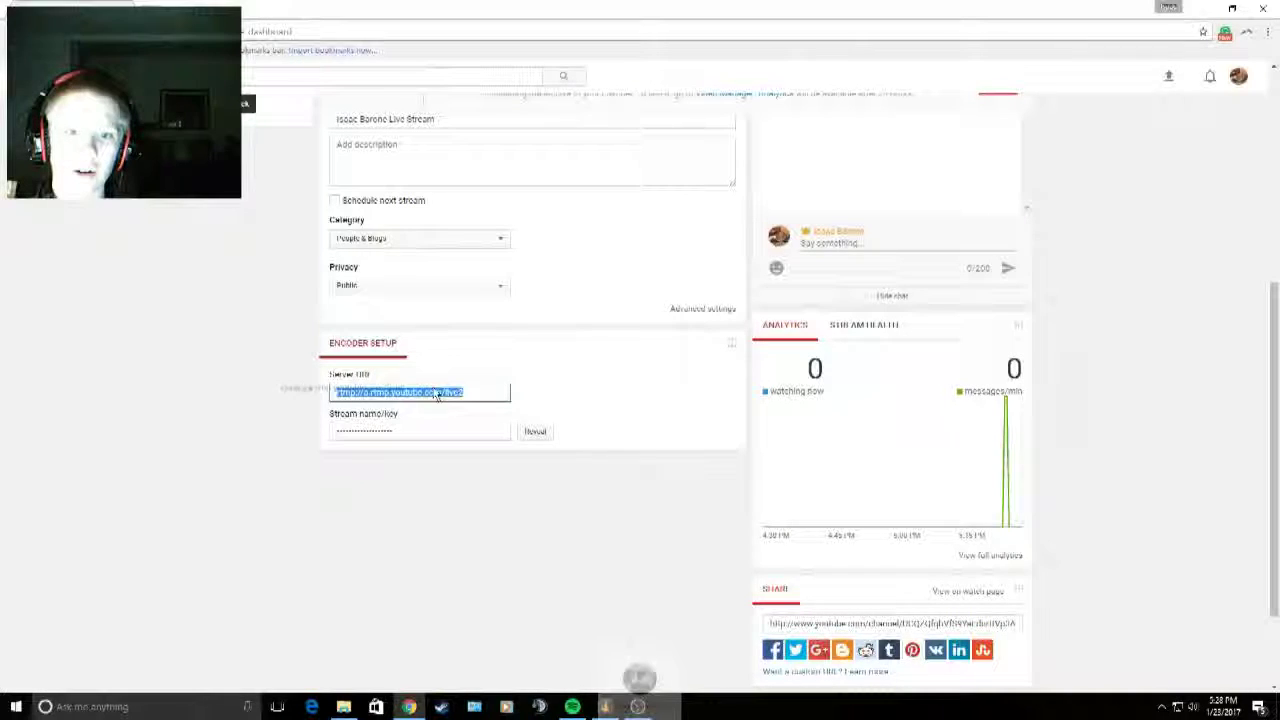
key(super+Down)
- Paste the YouTube server URL into the stream URL field and check it against the dashboard
click(785, 110)
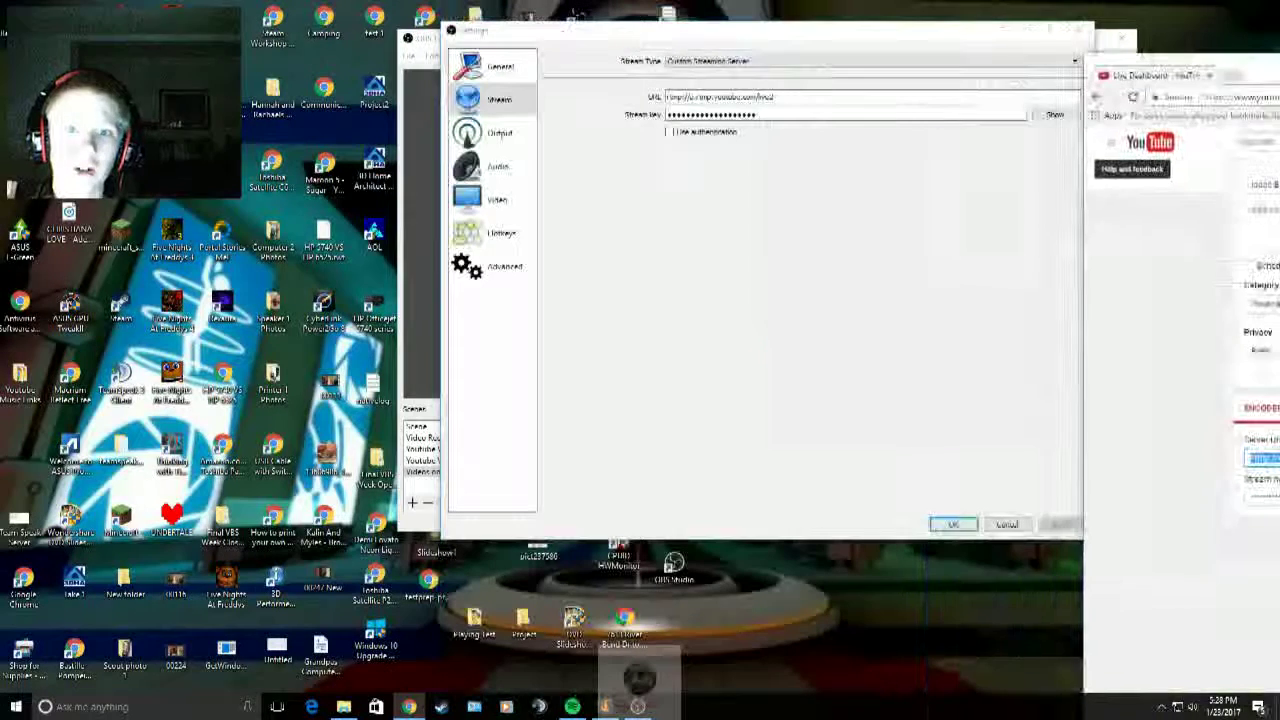
click(760, 97)
key(ctrl+a)
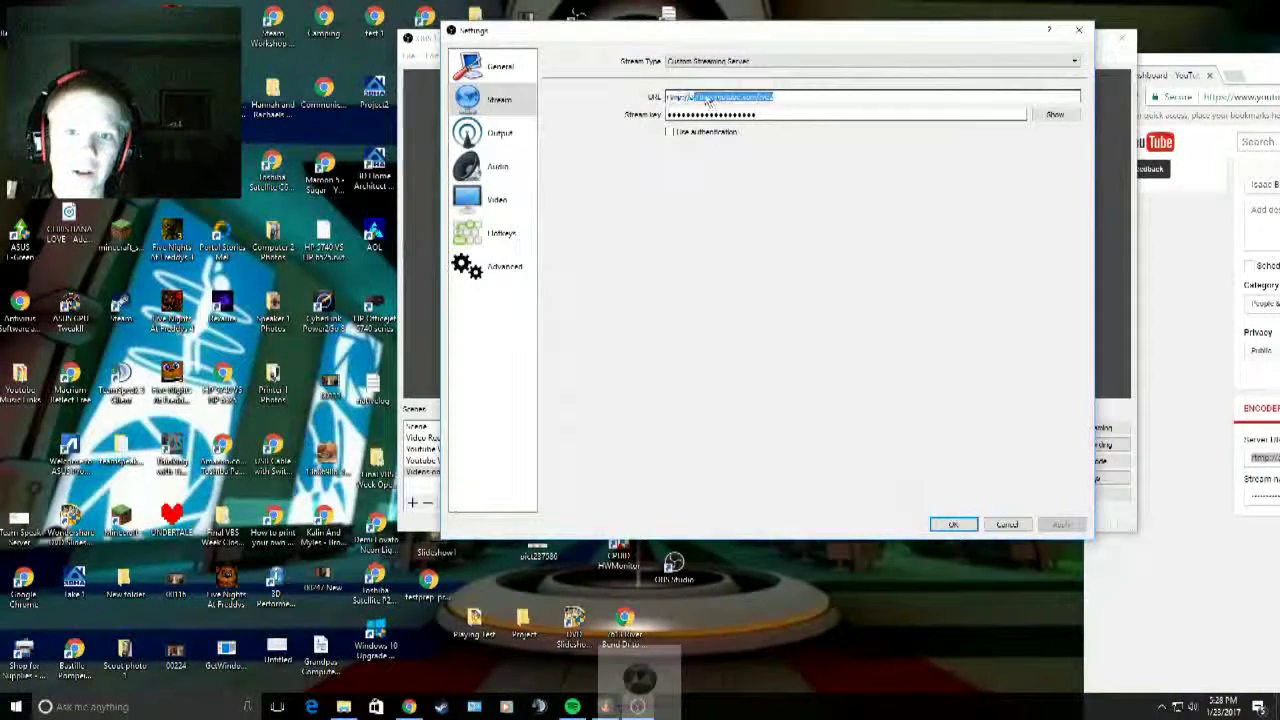
key(ctrl+v)
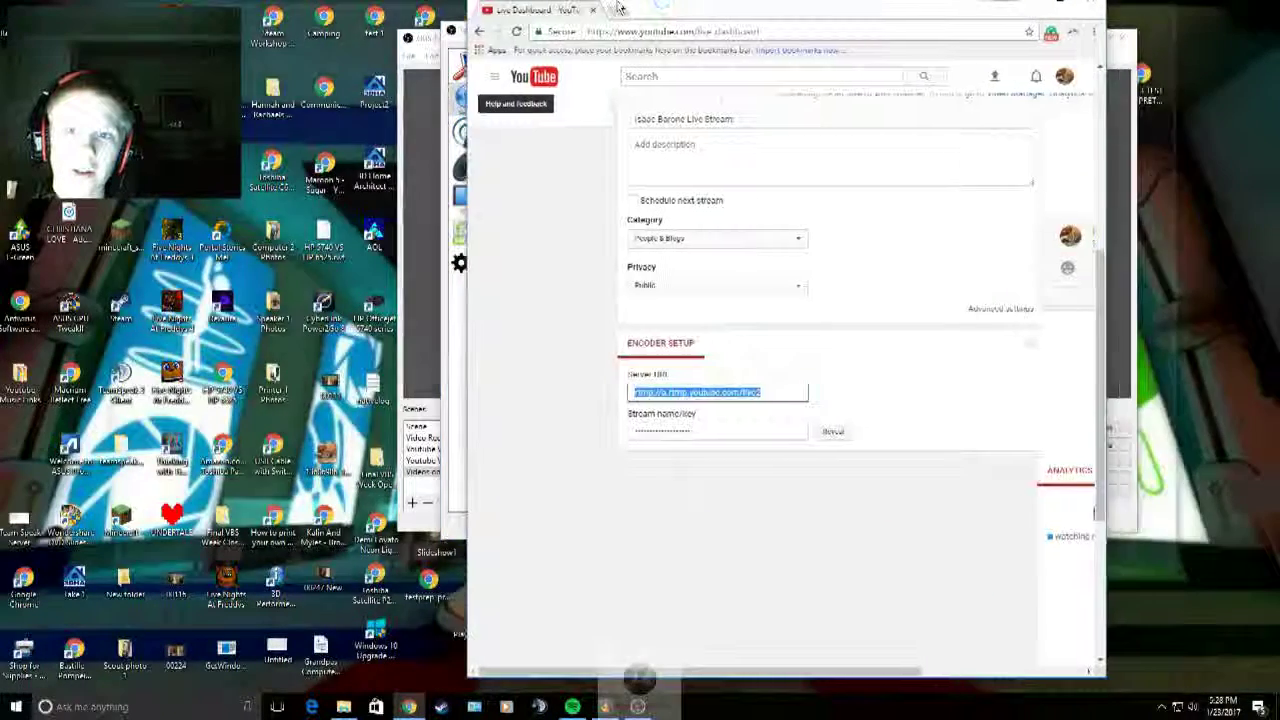
drag(1240, 72, 575, 2)
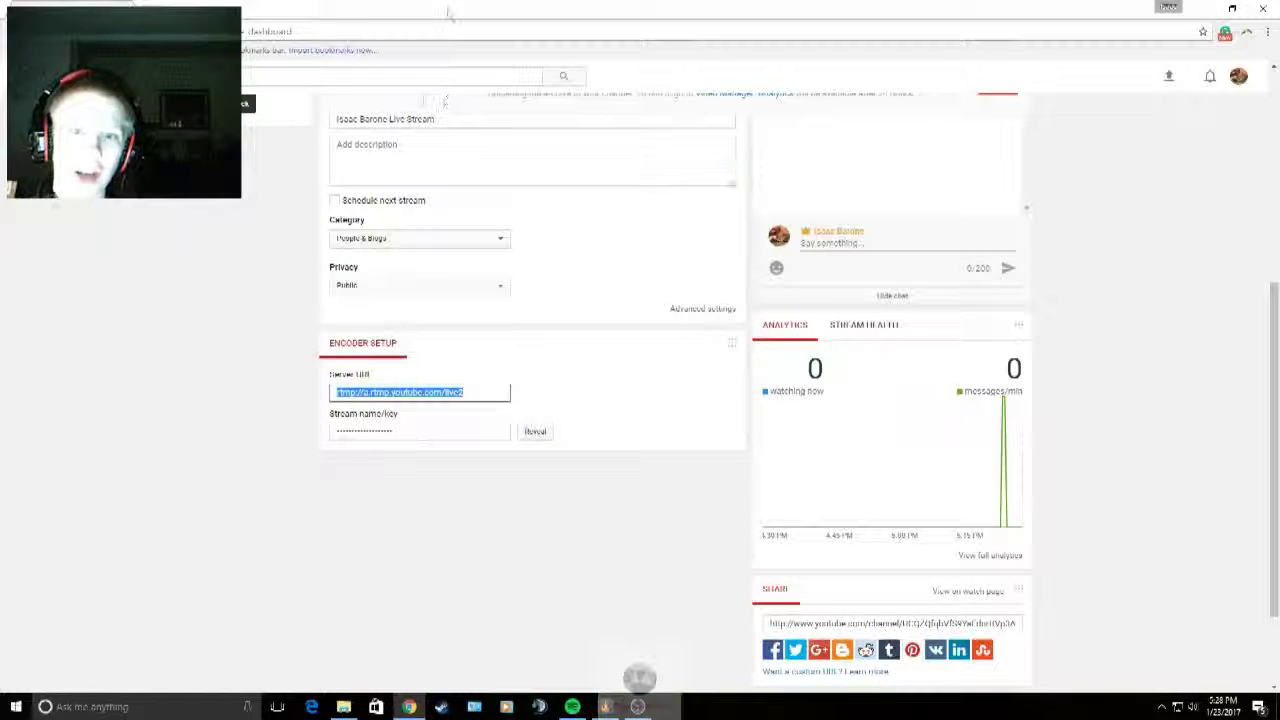
drag(449, 6, 566, 29)
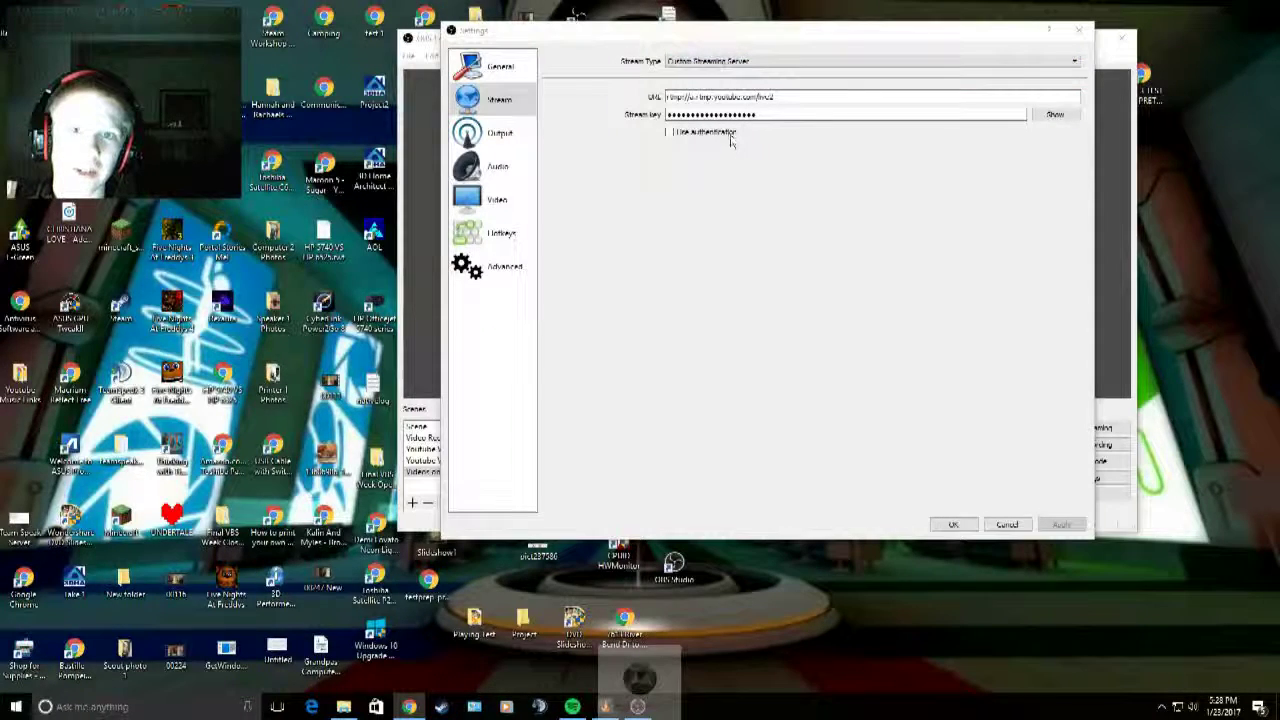
- Keep Custom Streaming Server as the stream type and save the settings
click(750, 62)
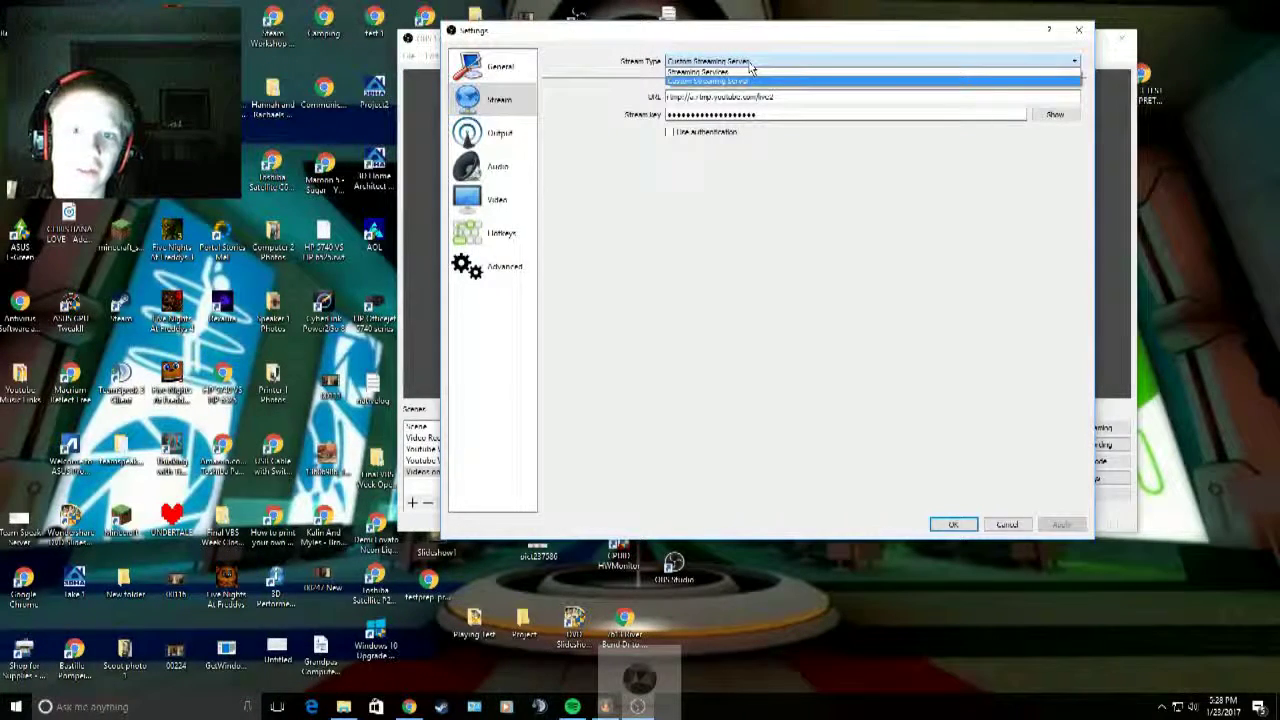
click(740, 80)
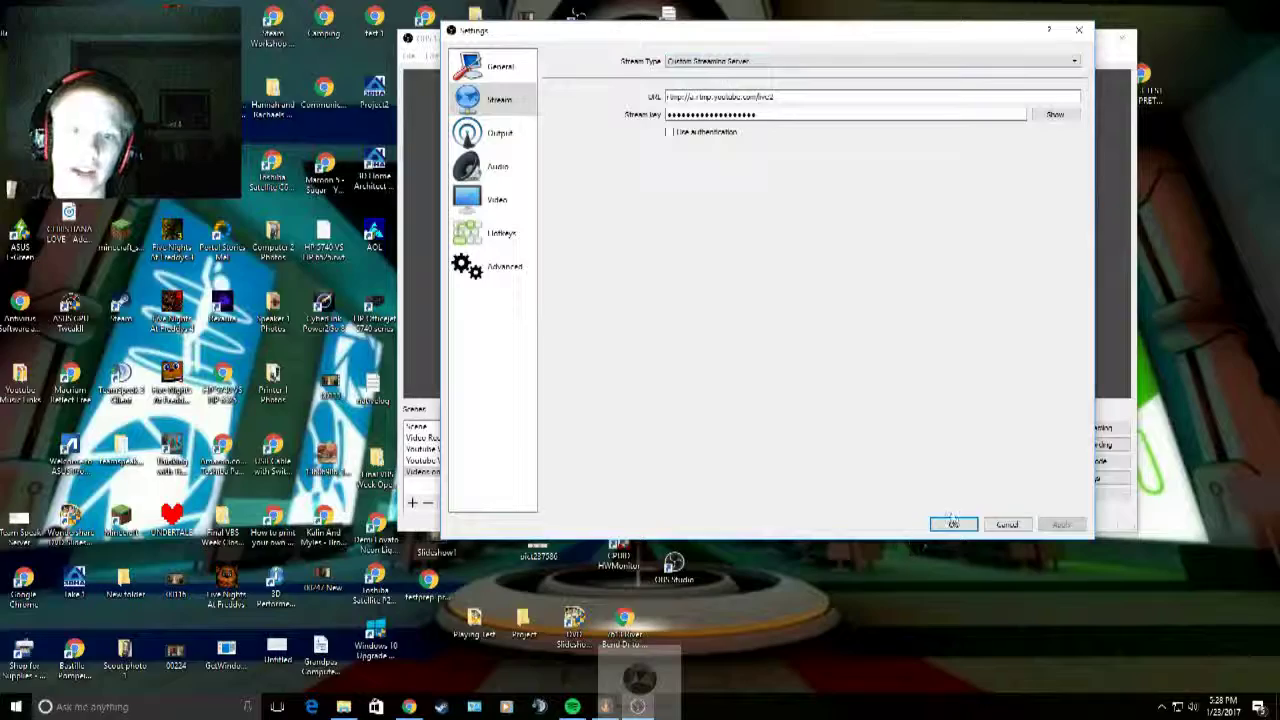
click(953, 522)
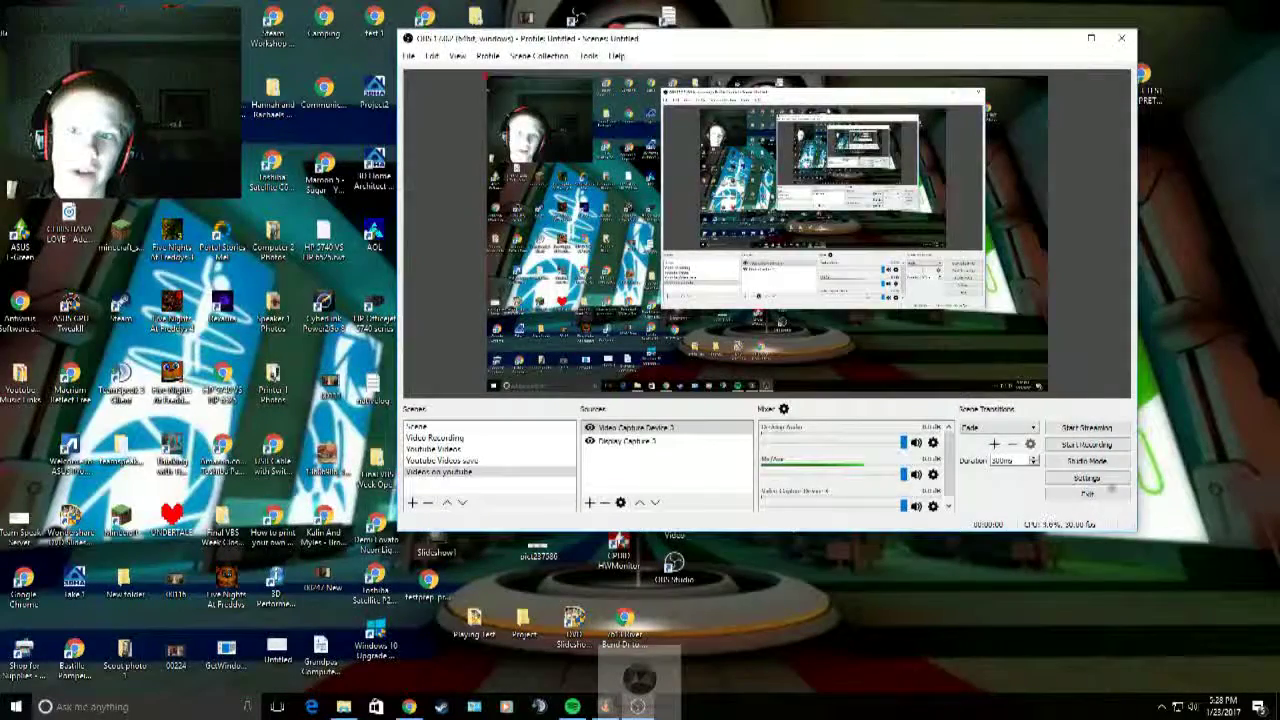
- Start streaming to YouTube, confirm the dashboard shows it starting, then stop the stream
click(1087, 428)
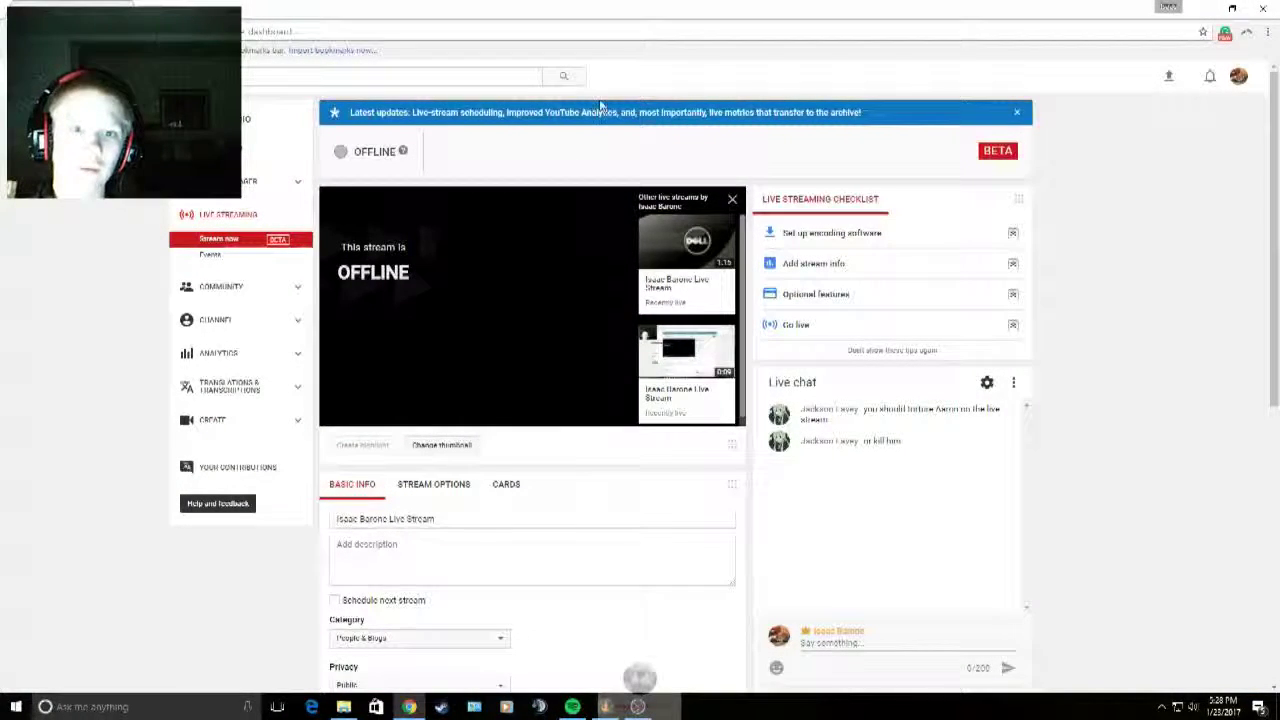
double_click(606, 17)
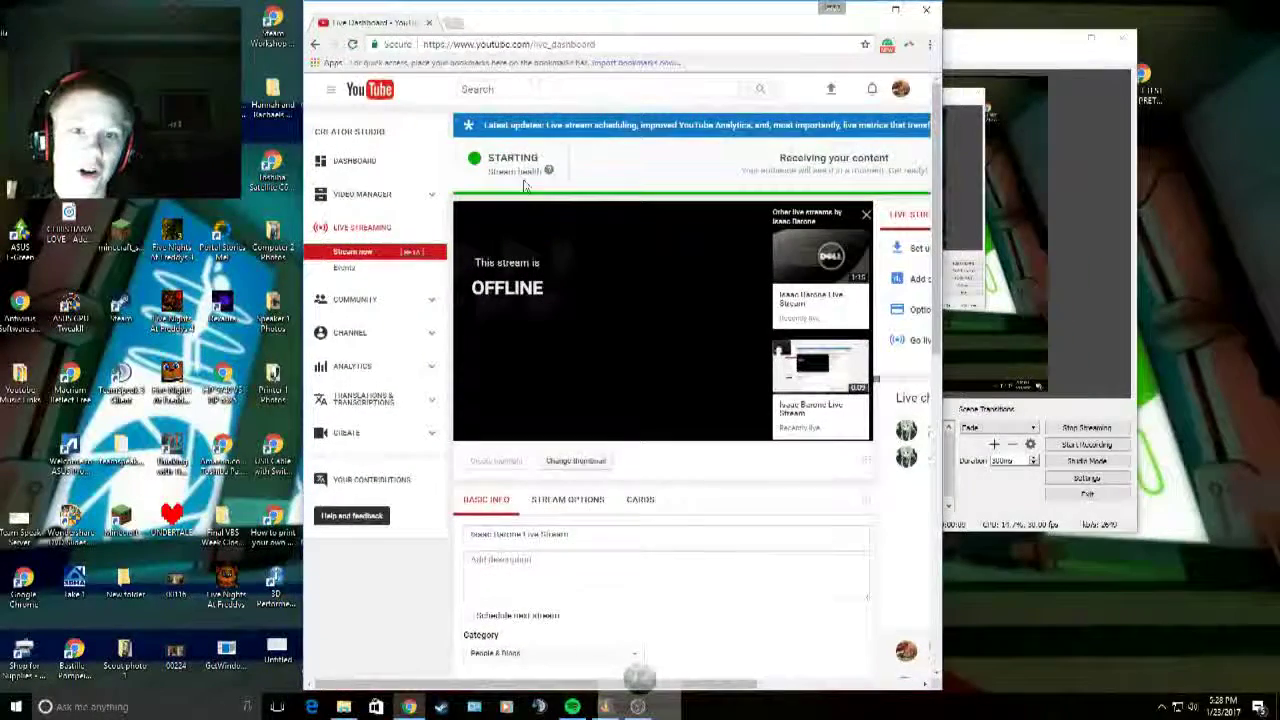
key(super+Down)
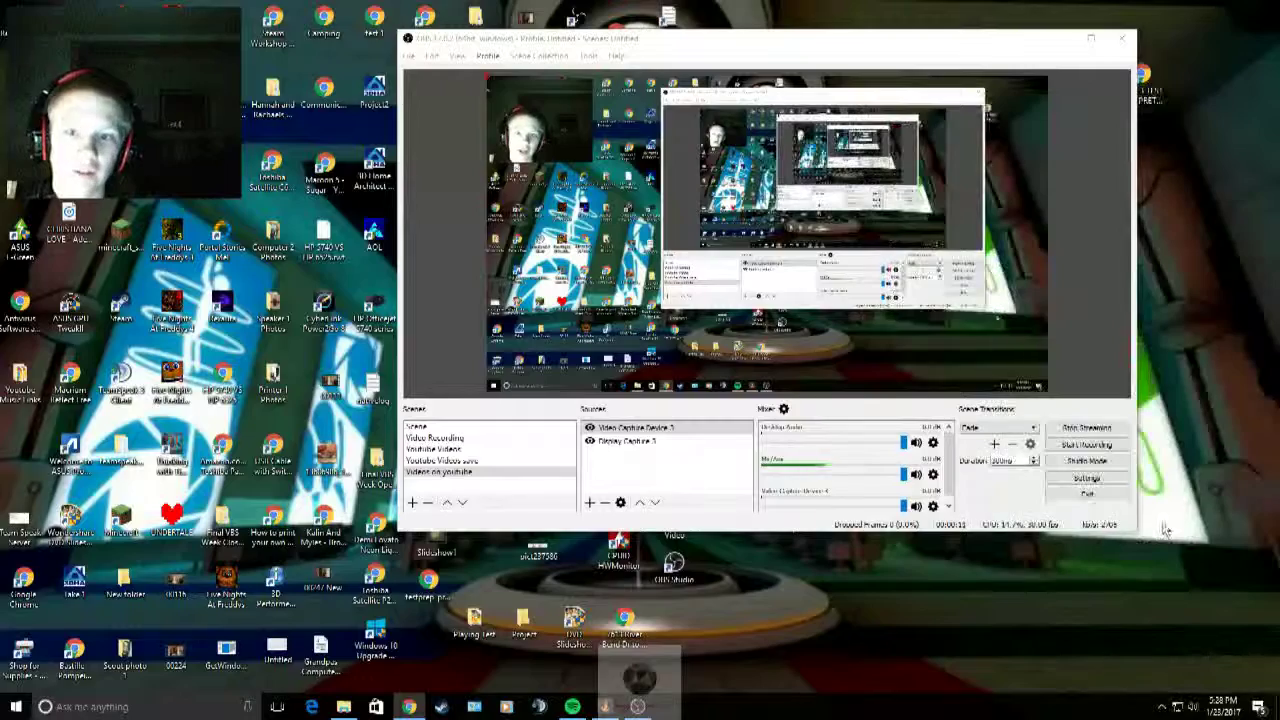
click(1100, 428)
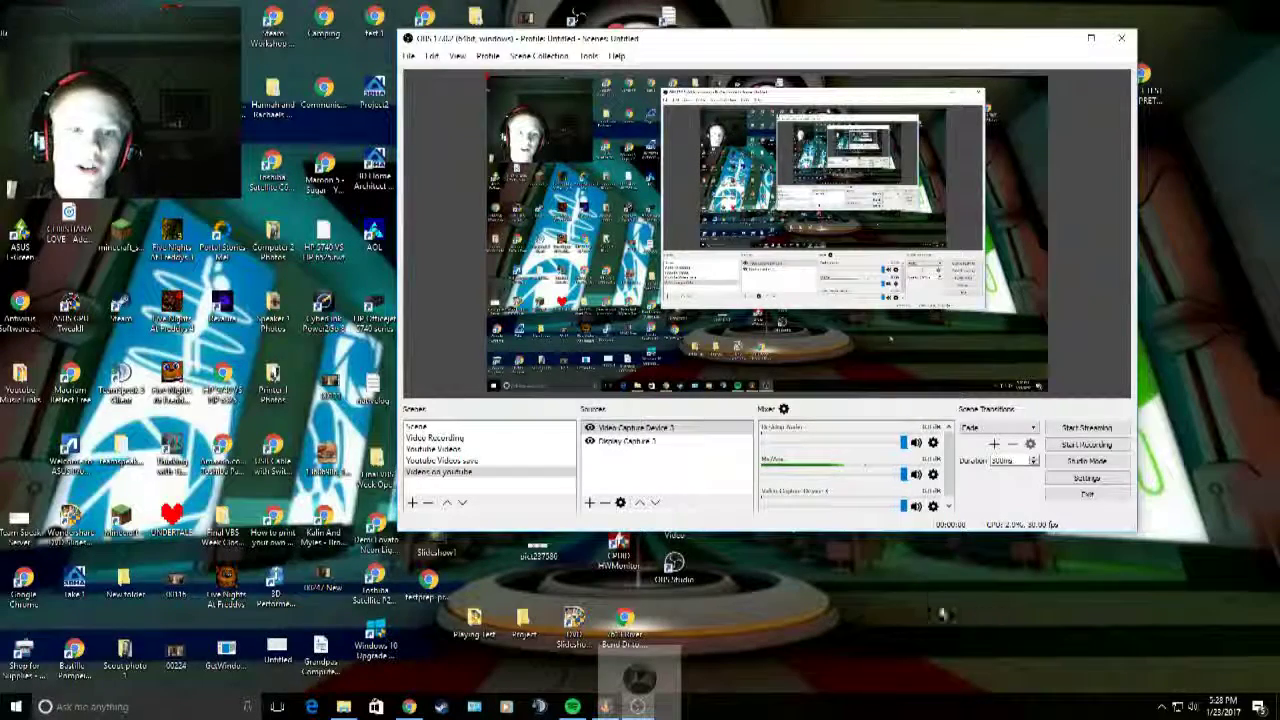
- Show the hidden tray icons and bring up one icon's options menu
click(1162, 706)
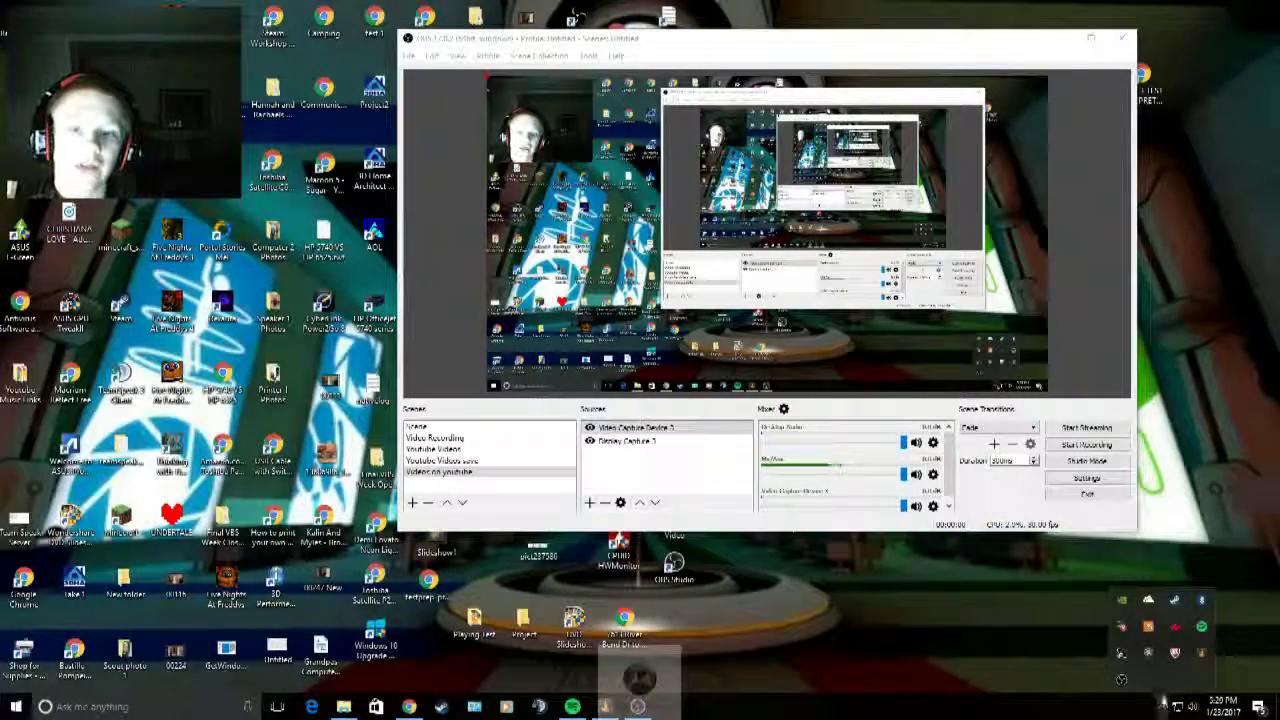
right_click(1148, 653)
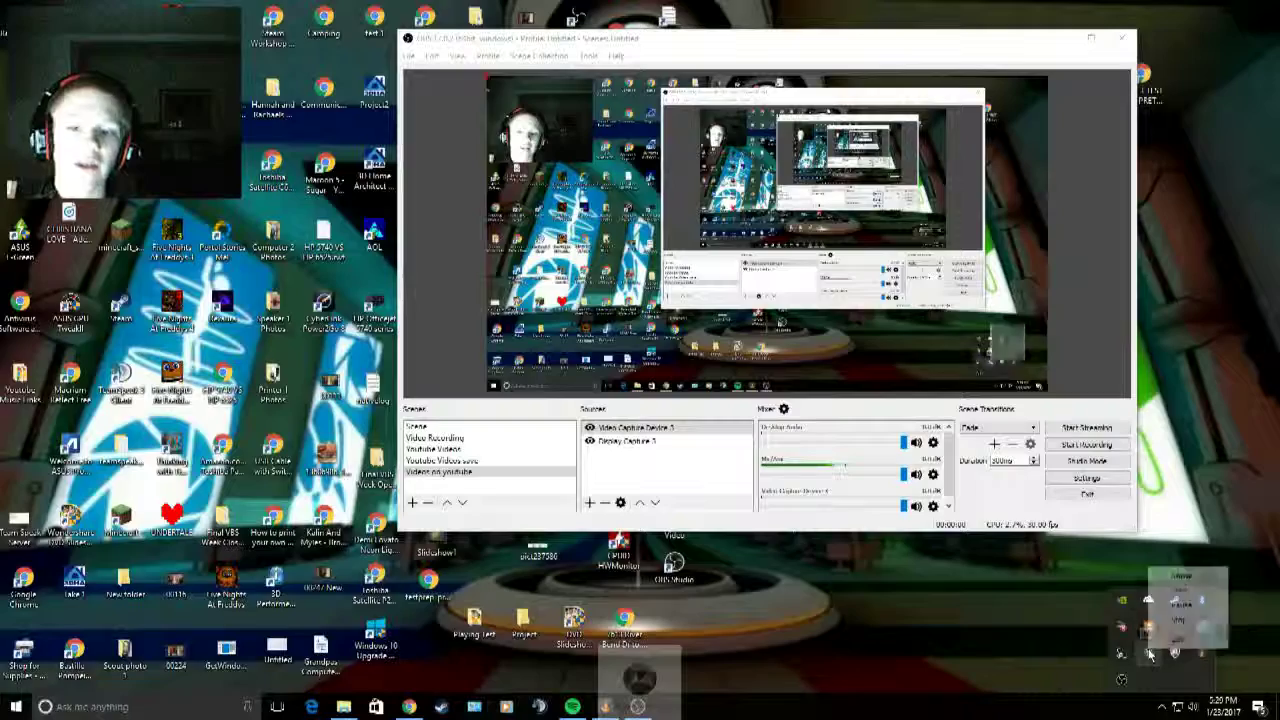